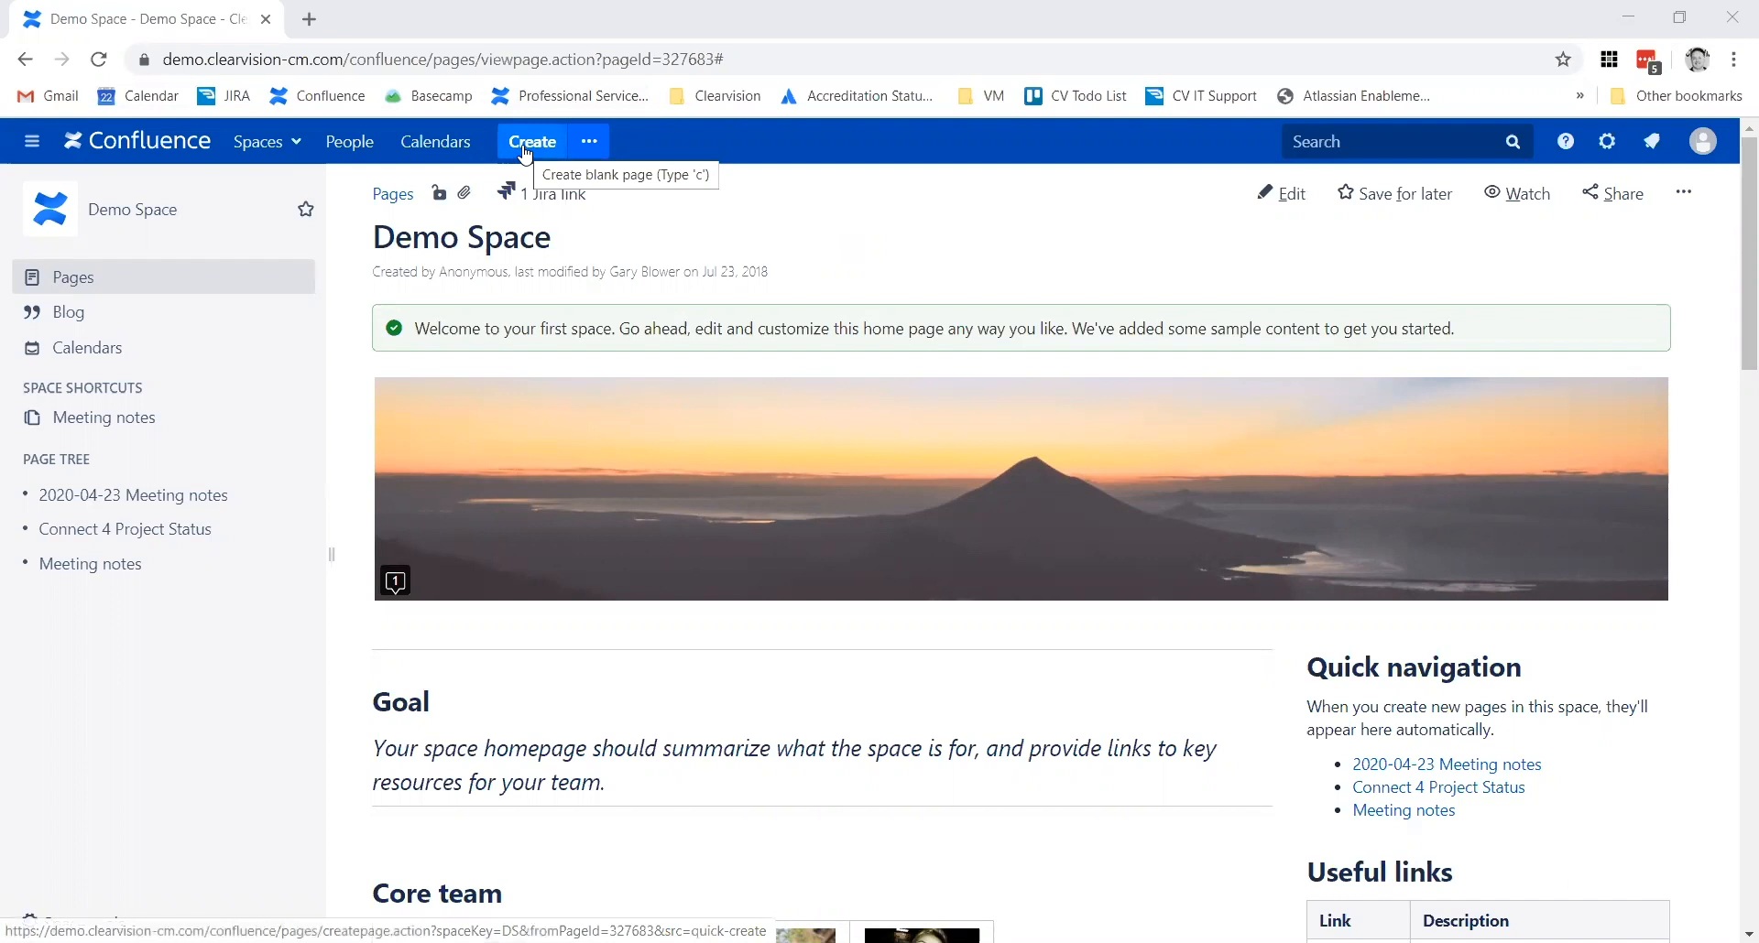
# Step: Create a blank page in Demo Space and title it "Widget Roadmap"
pyautogui.click(525, 152)
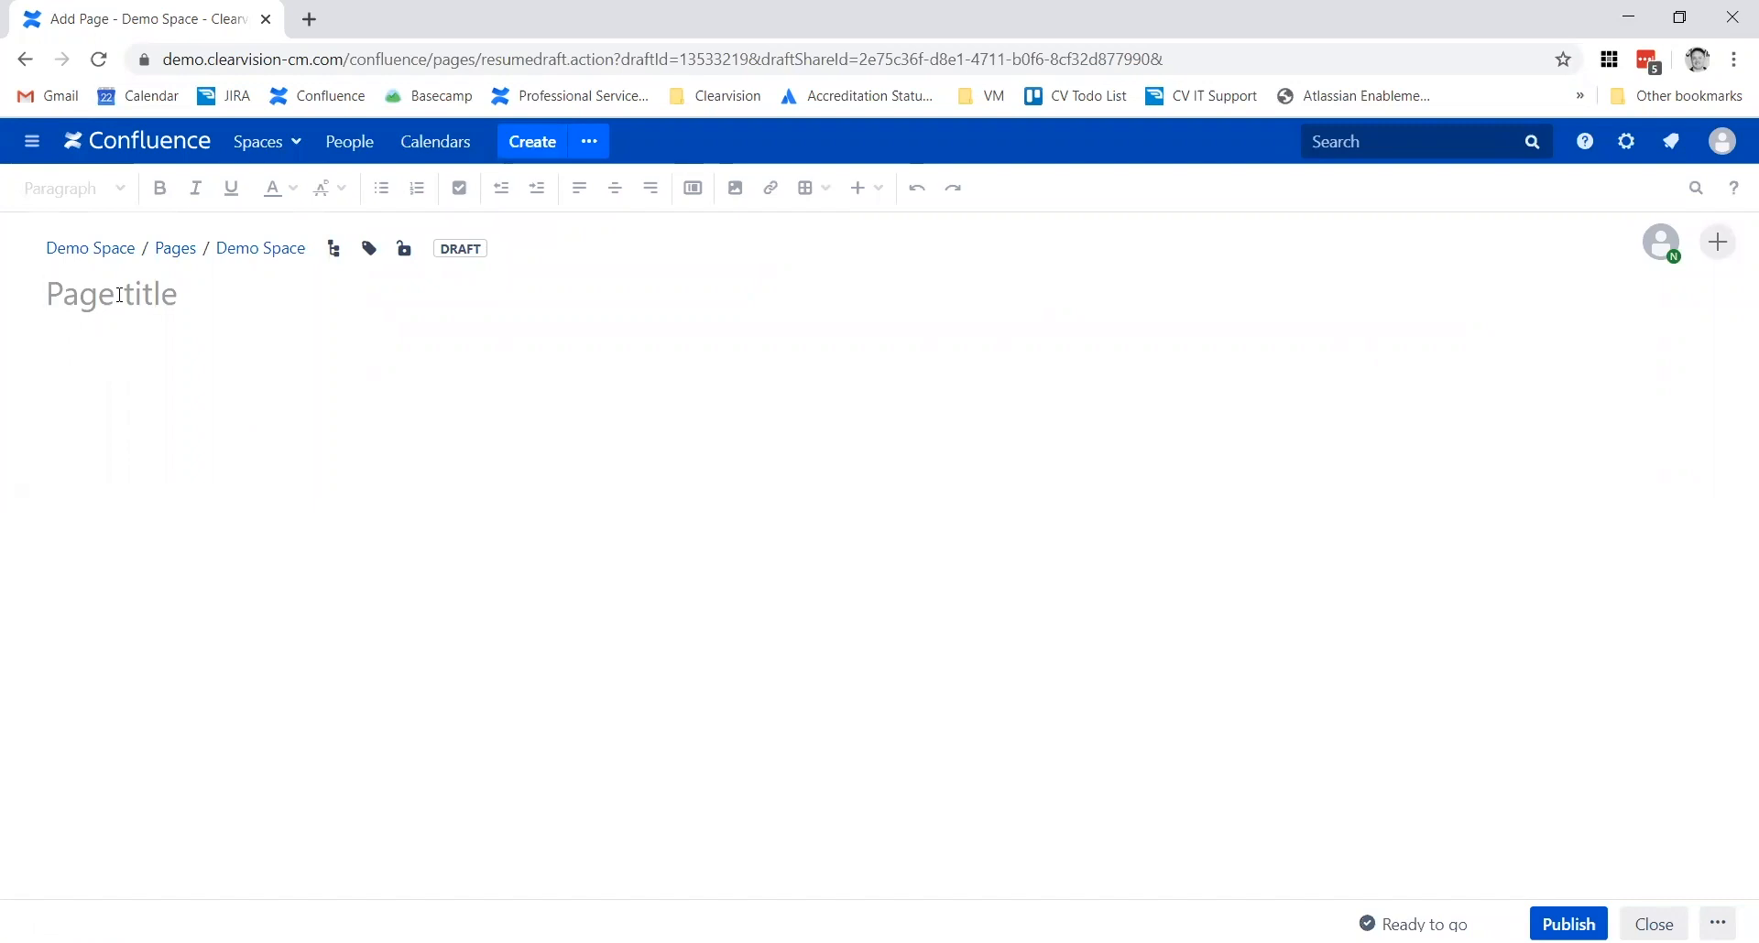
pyautogui.write('Widget Roadmap')
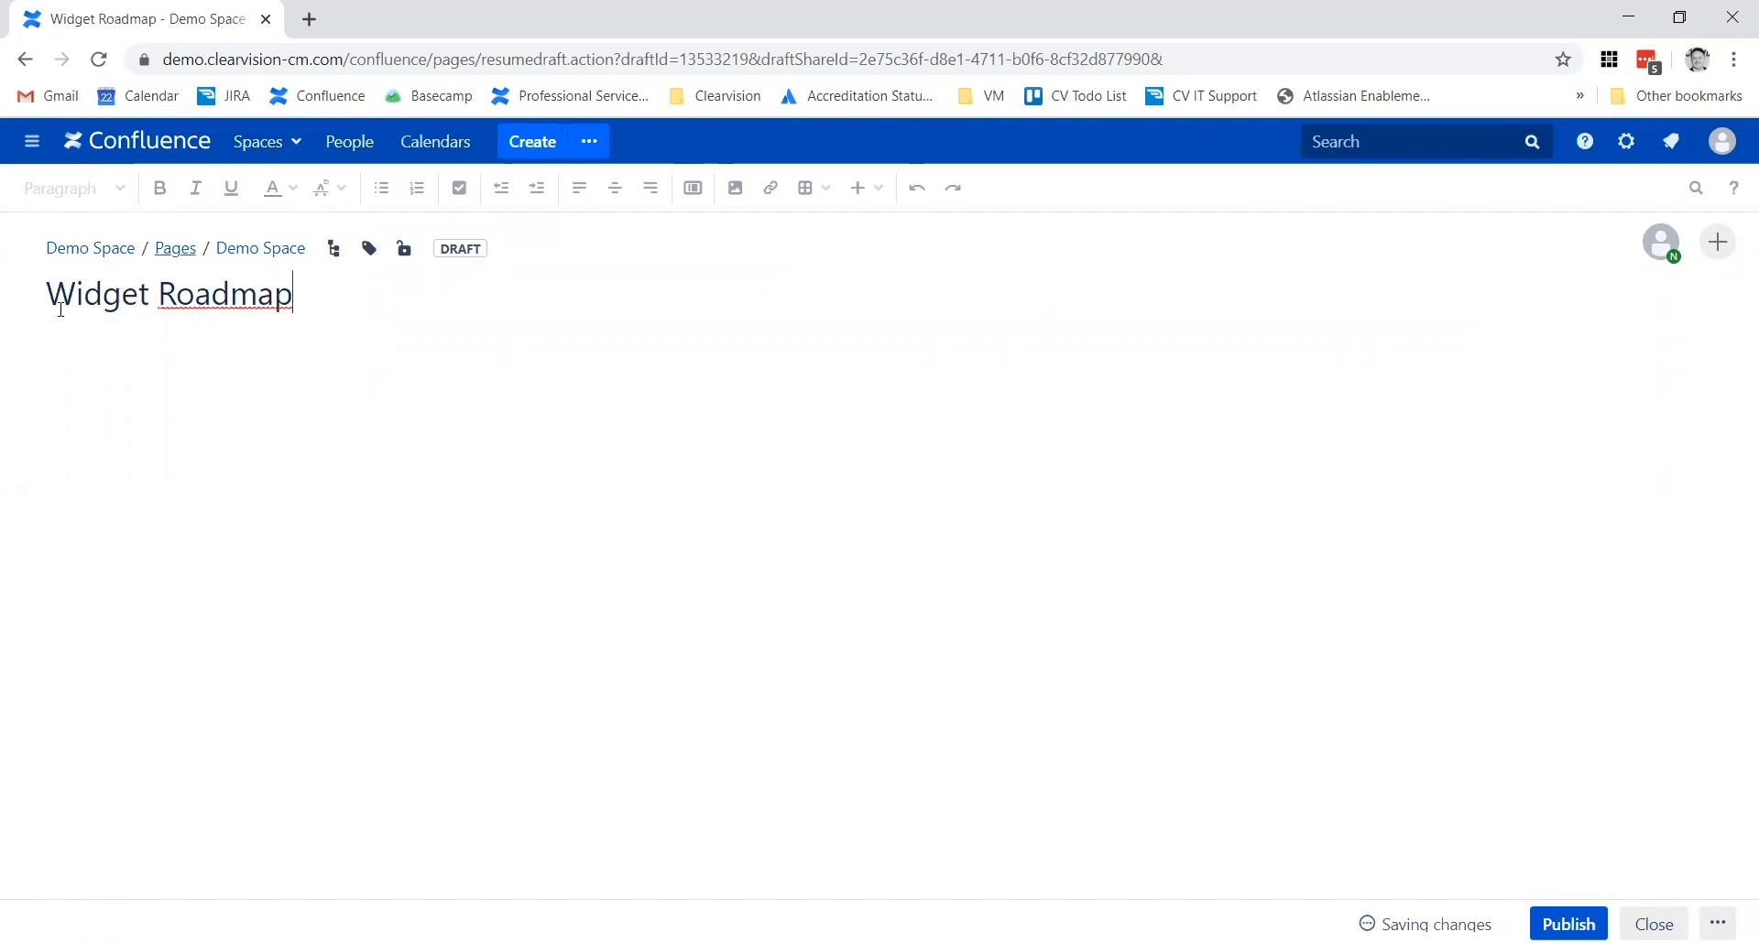
pyautogui.click(62, 347)
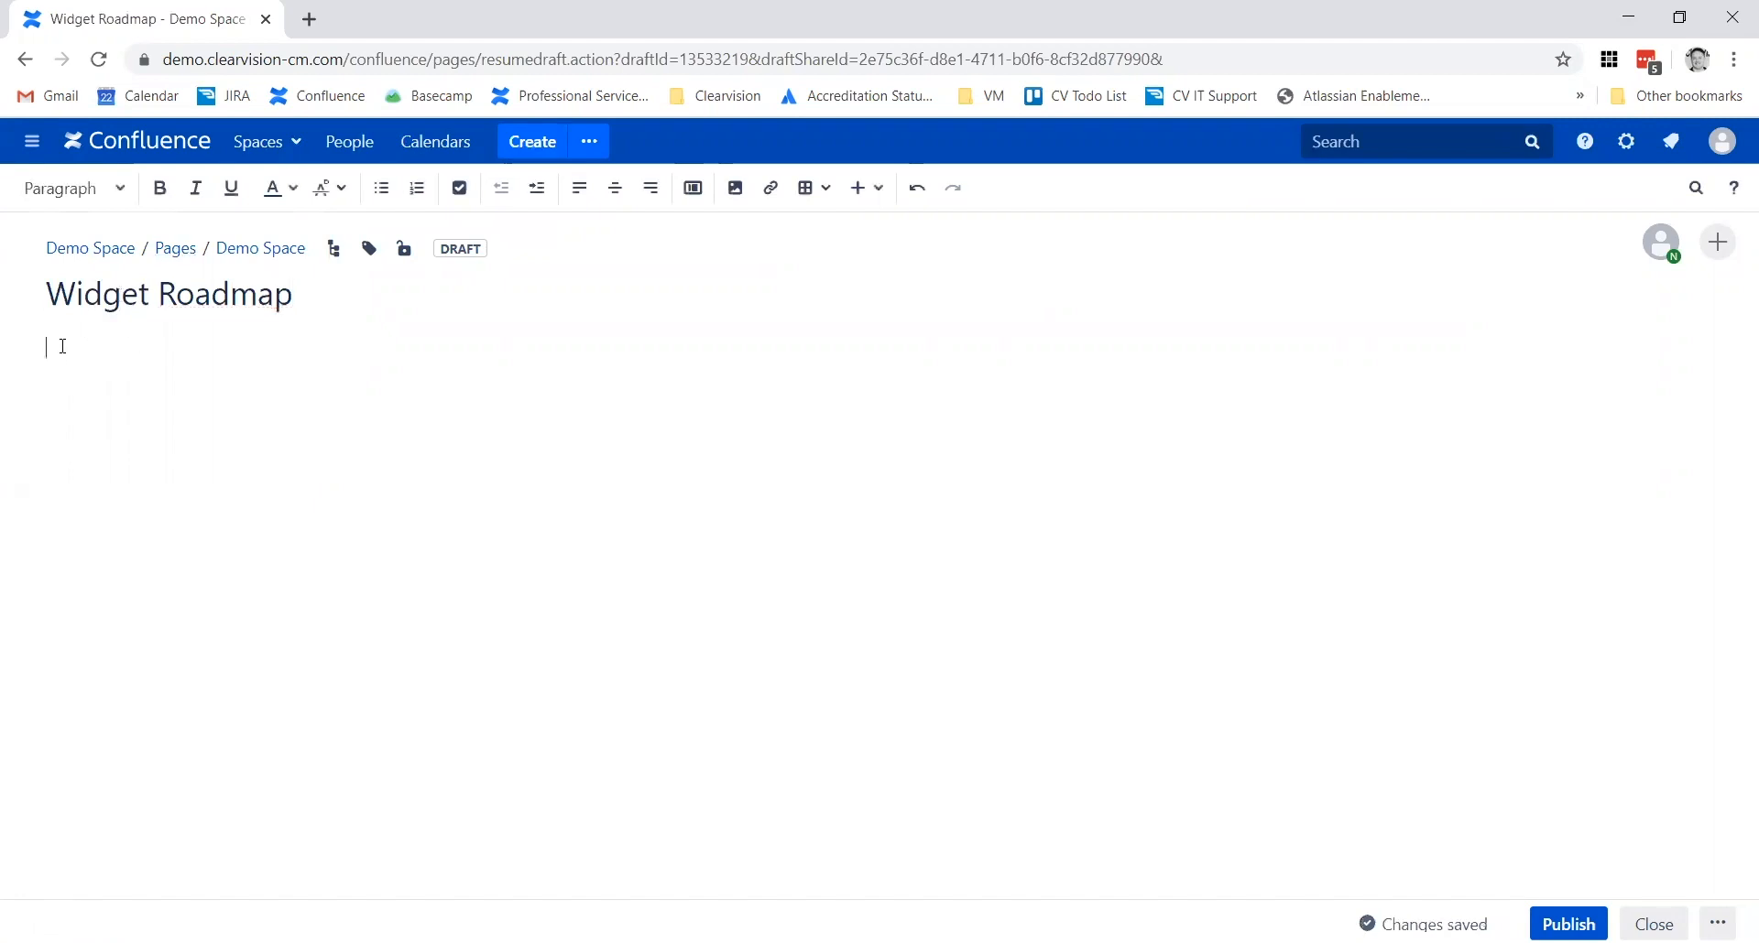
# Step: Search the macros for "roa" and add the Roadmap Planner macro to the page body
pyautogui.click(891, 197)
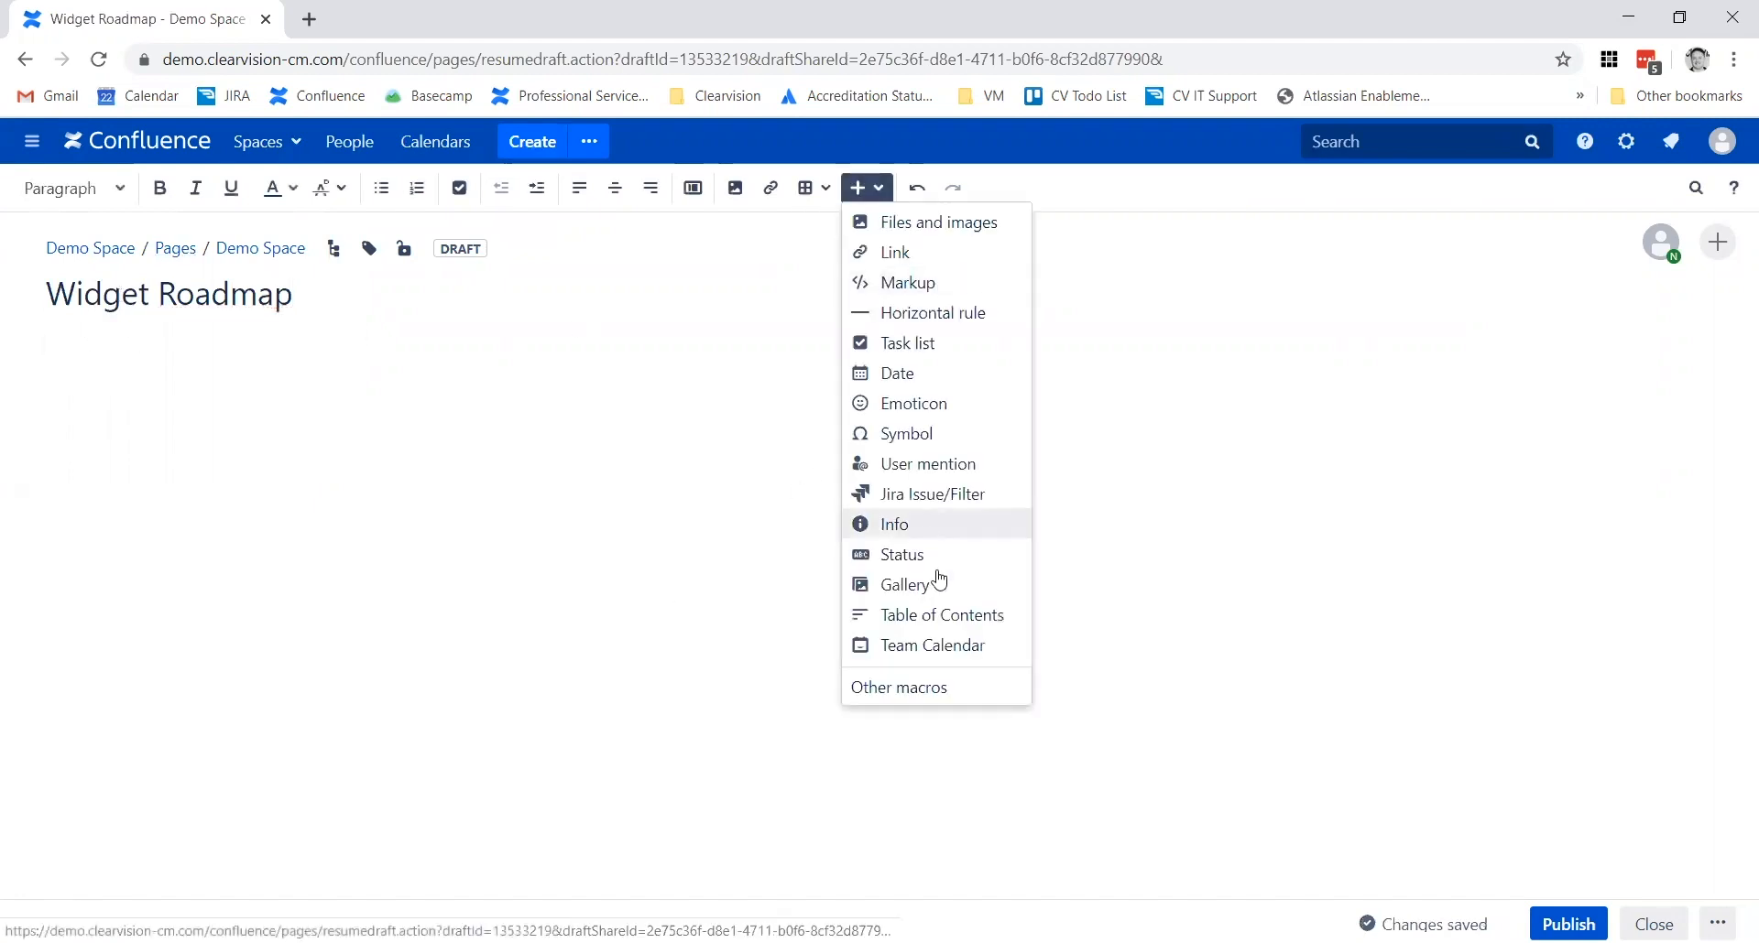
pyautogui.click(939, 696)
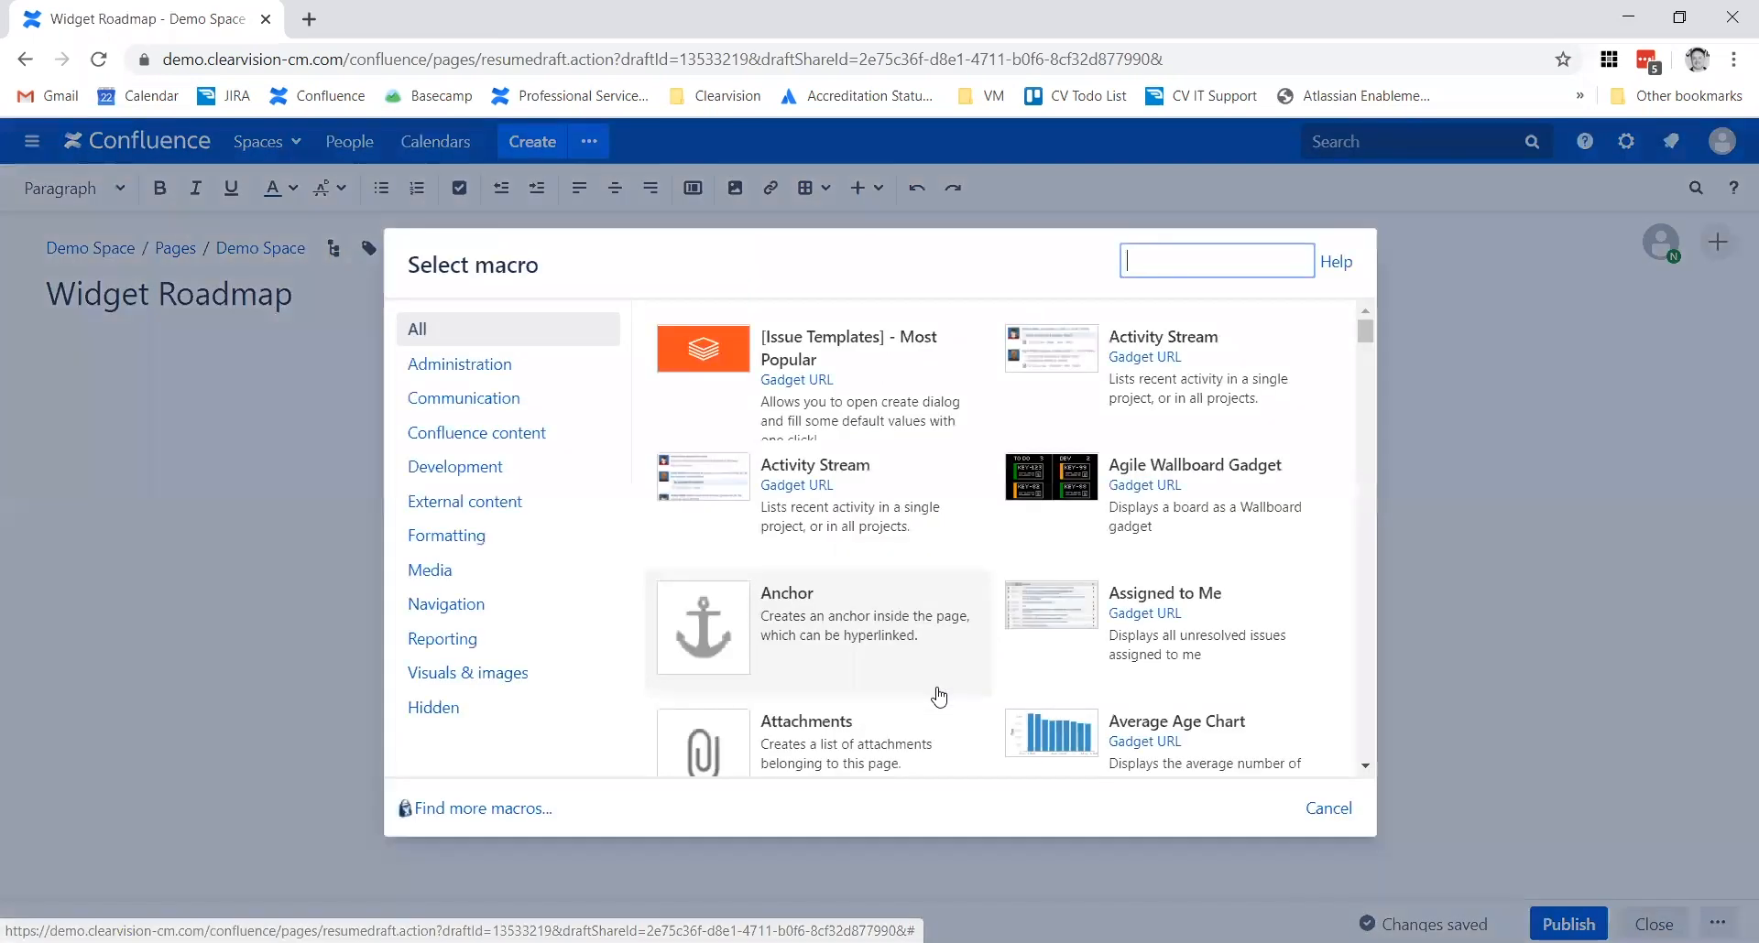
pyautogui.write('roa')
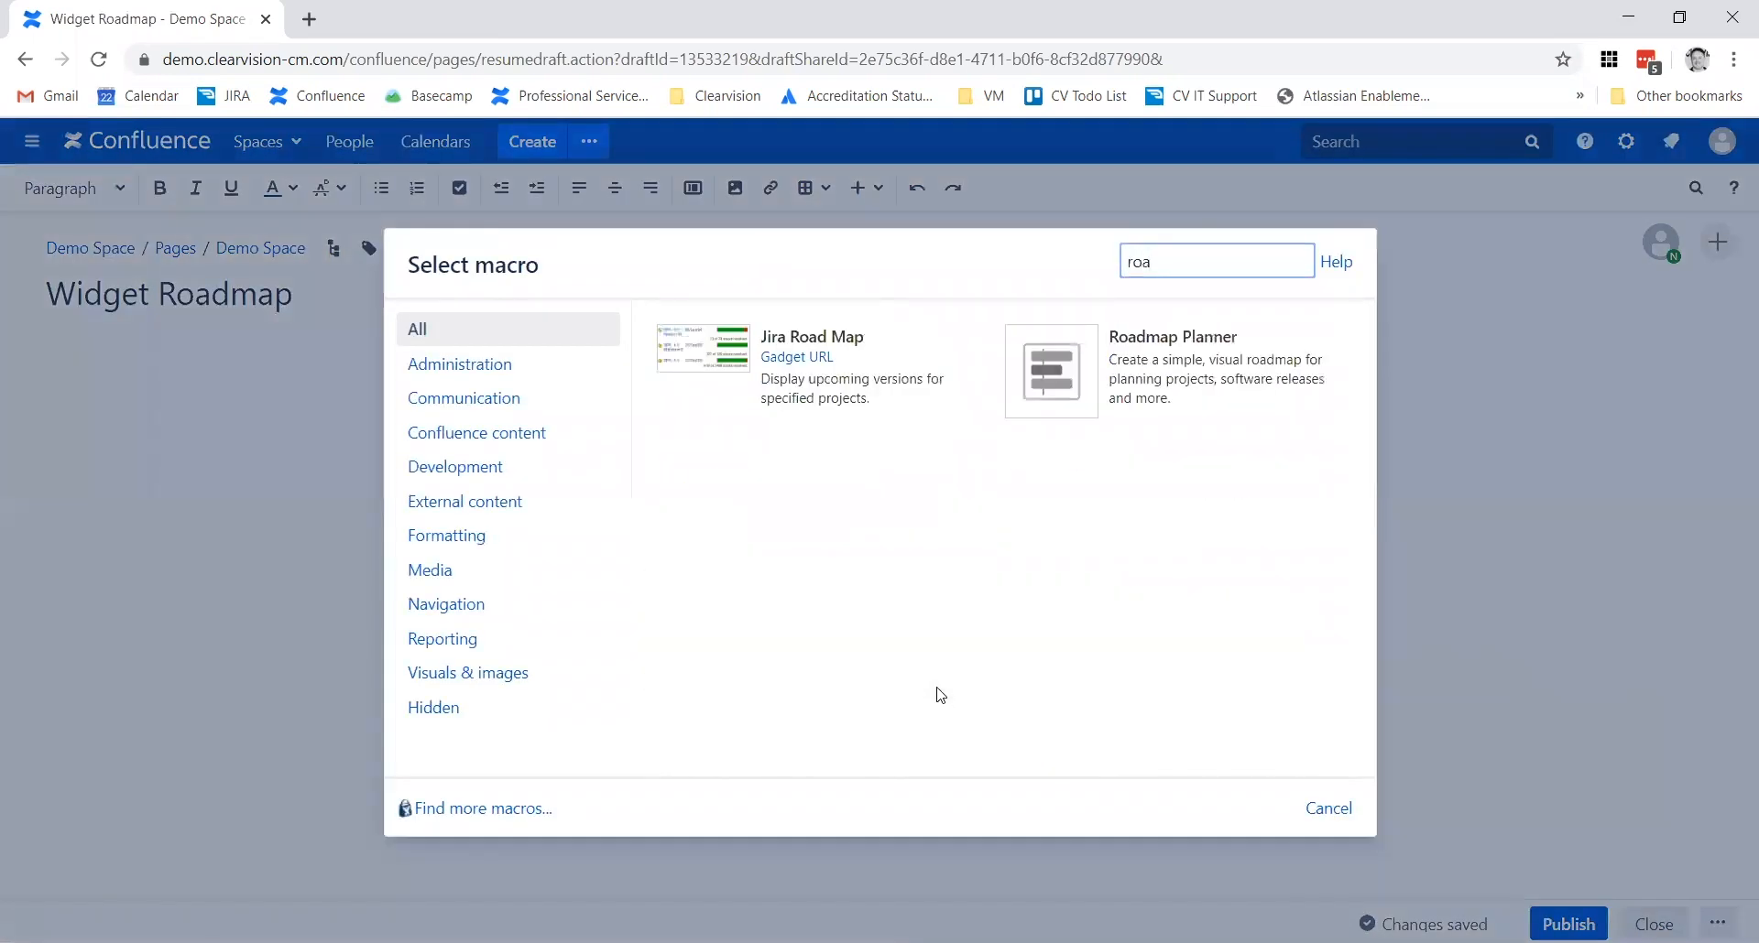
pyautogui.click(1215, 393)
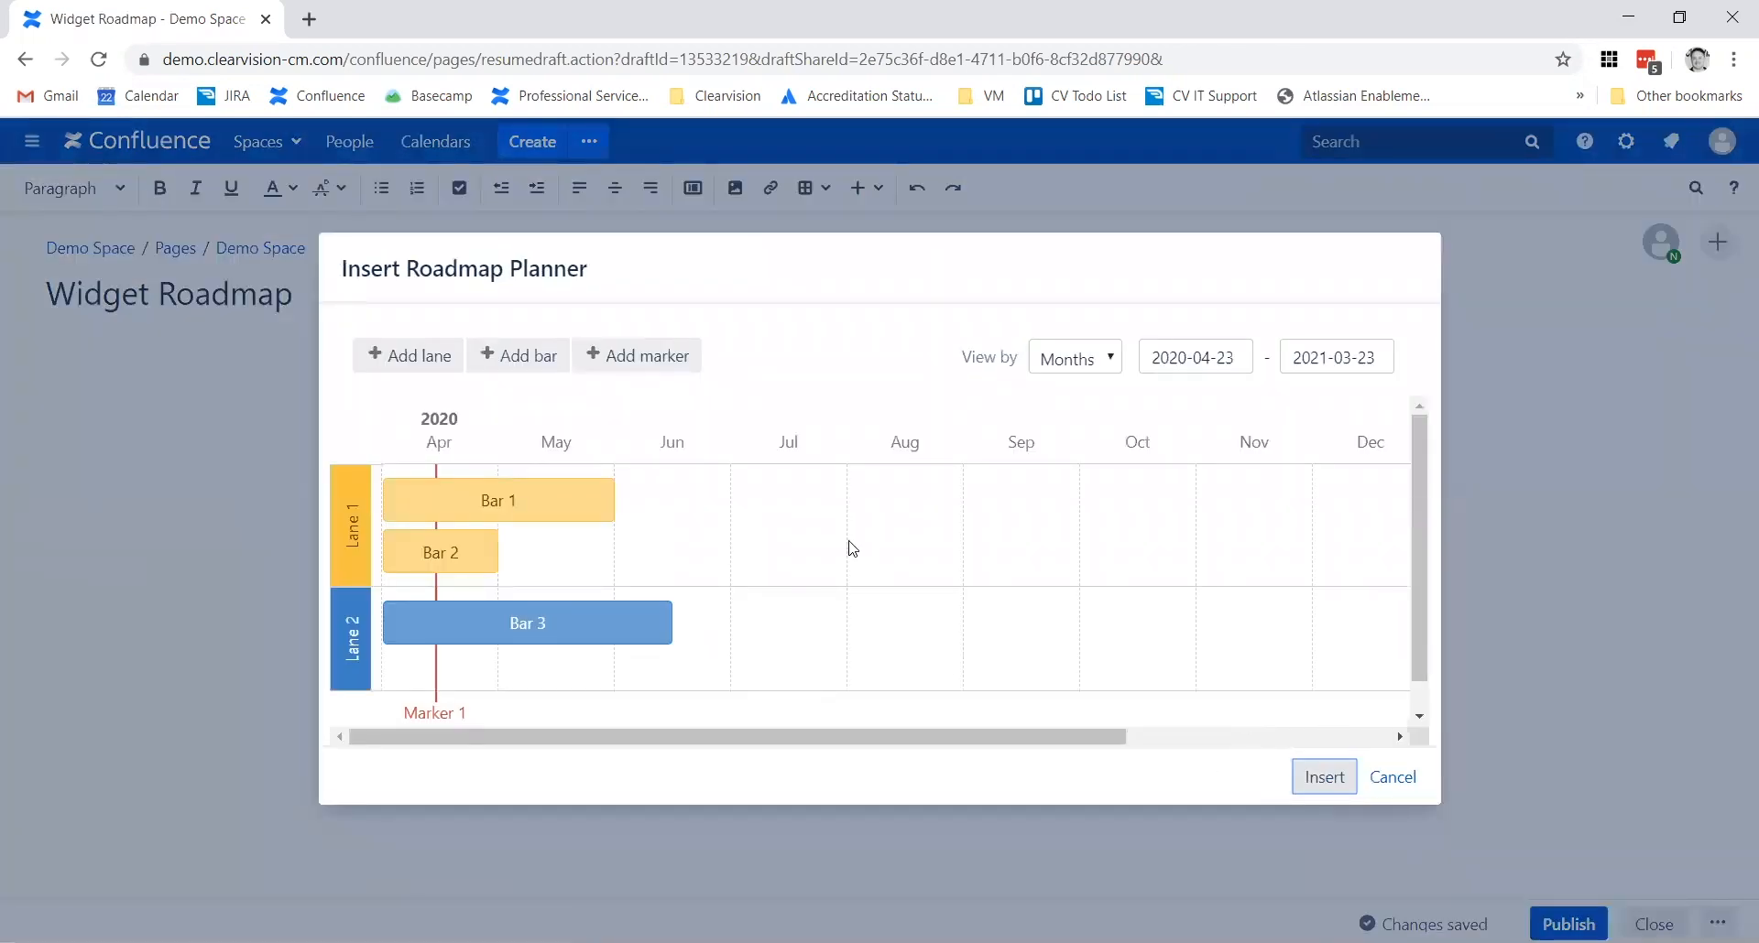
pyautogui.moveTo(882, 198); pyautogui.dragTo(911, 256)
pyautogui.click(935, 252)
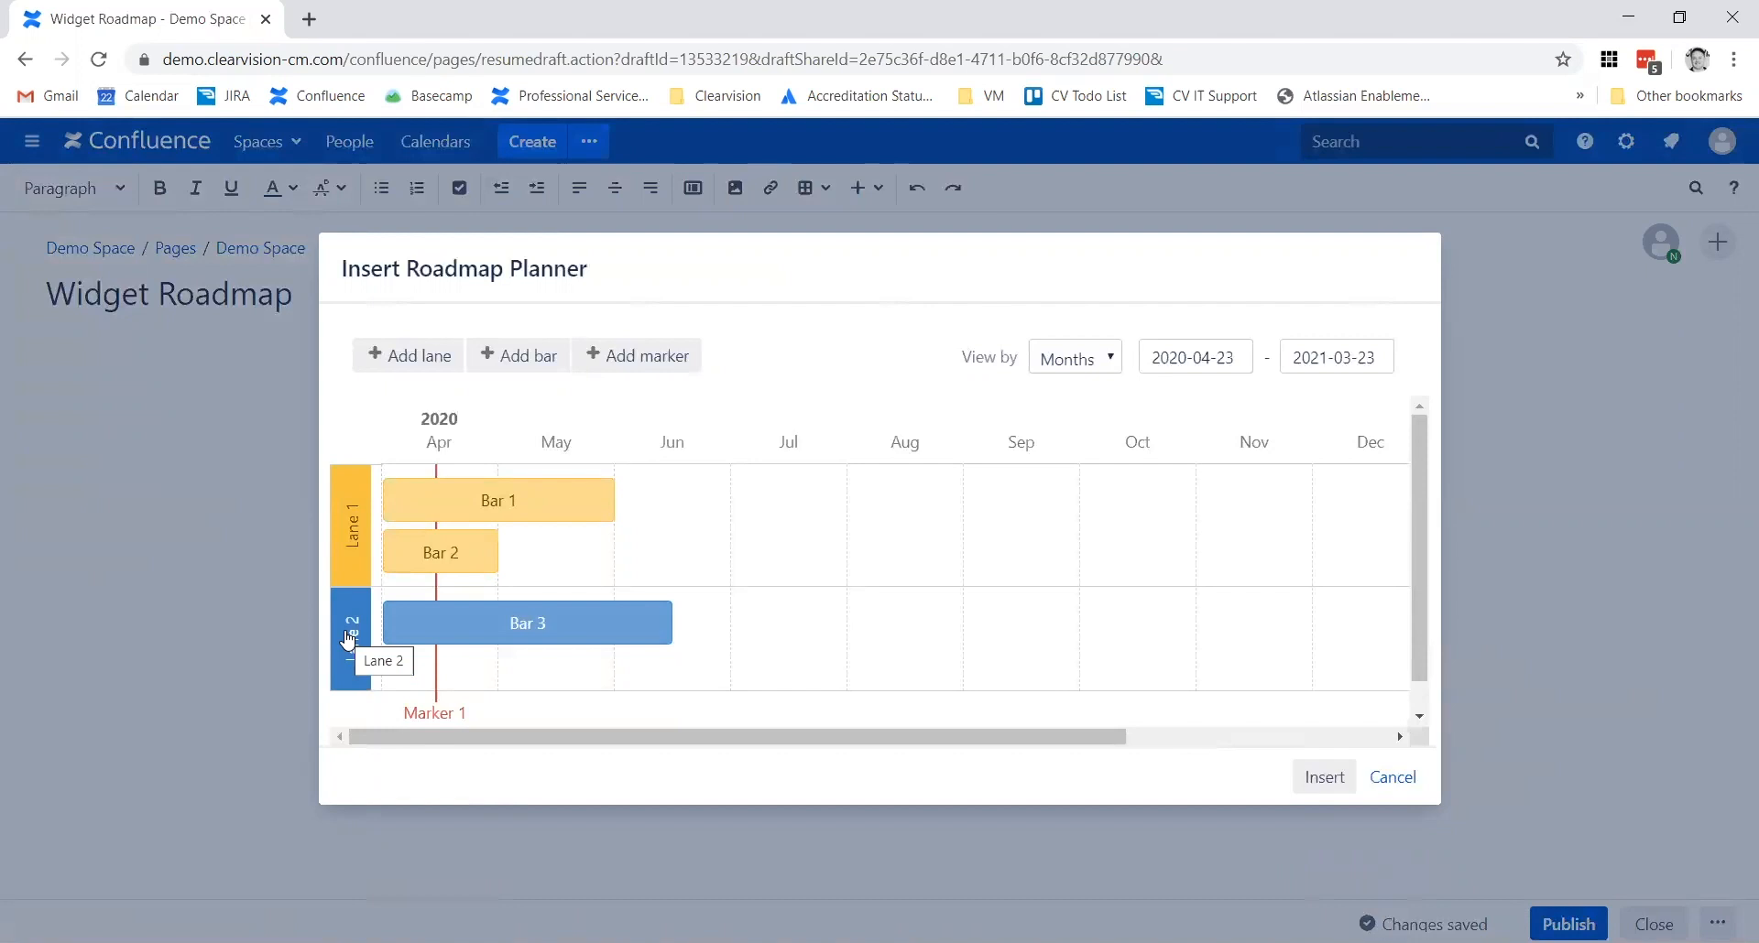
# Step: Rename Lane 1 of the roadmap to "MVP release"
pyautogui.rightClick(355, 542)
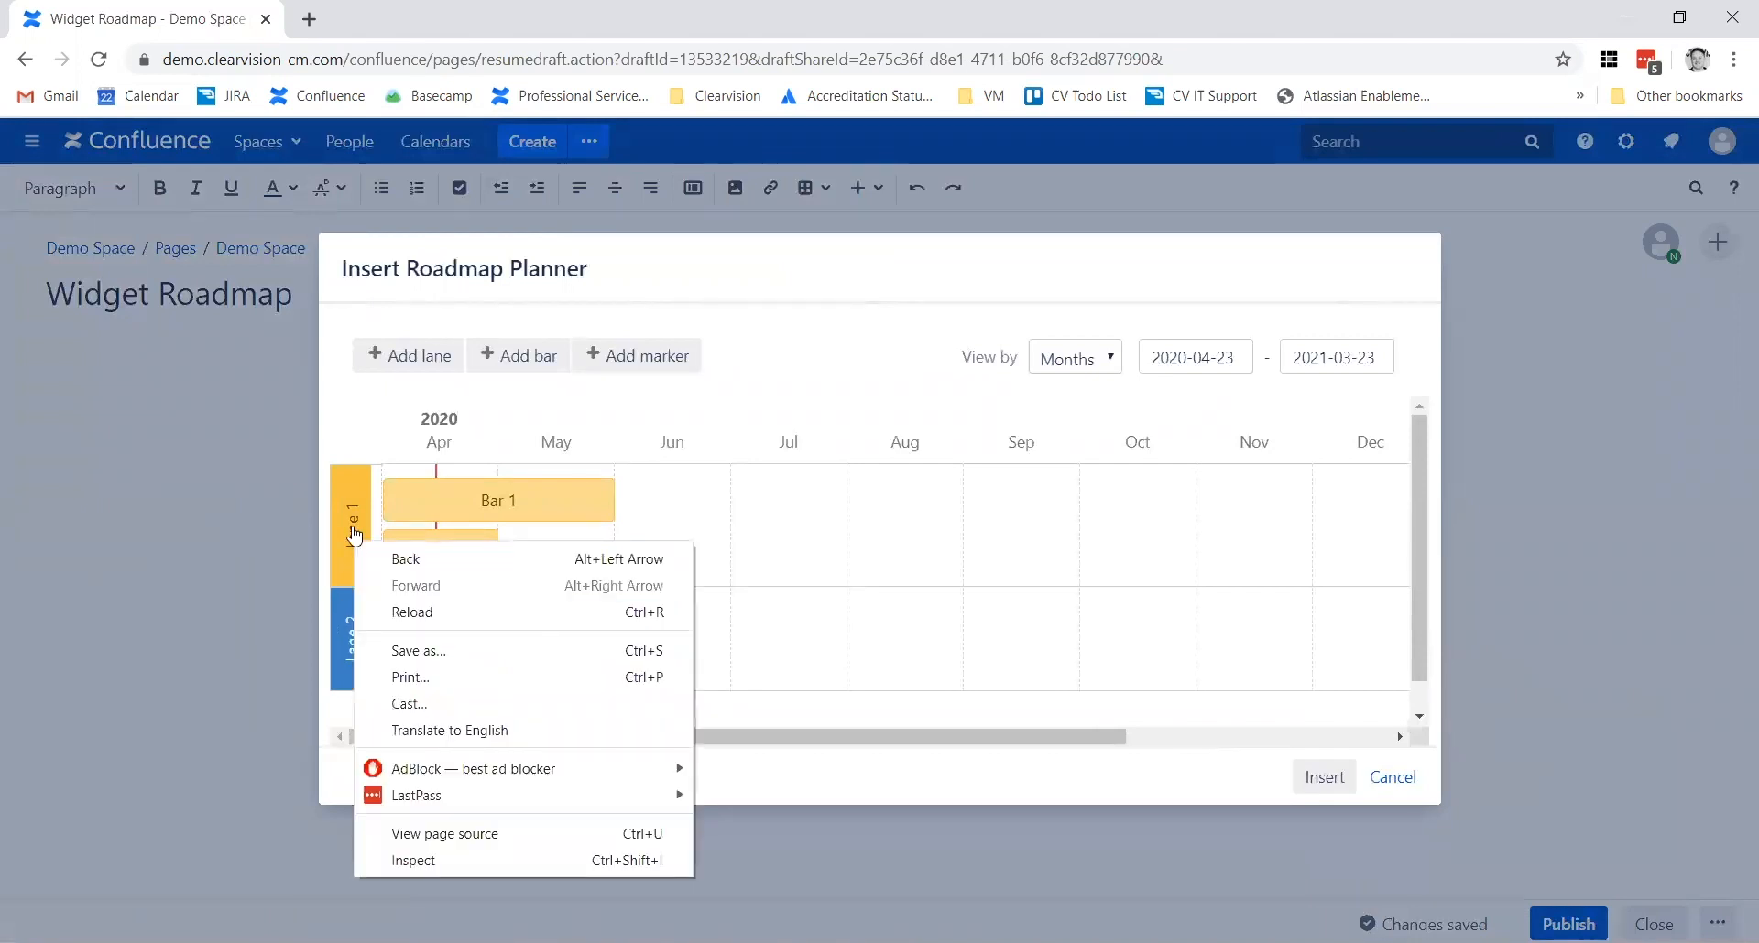
pyautogui.click(354, 530)
pyautogui.click(354, 529)
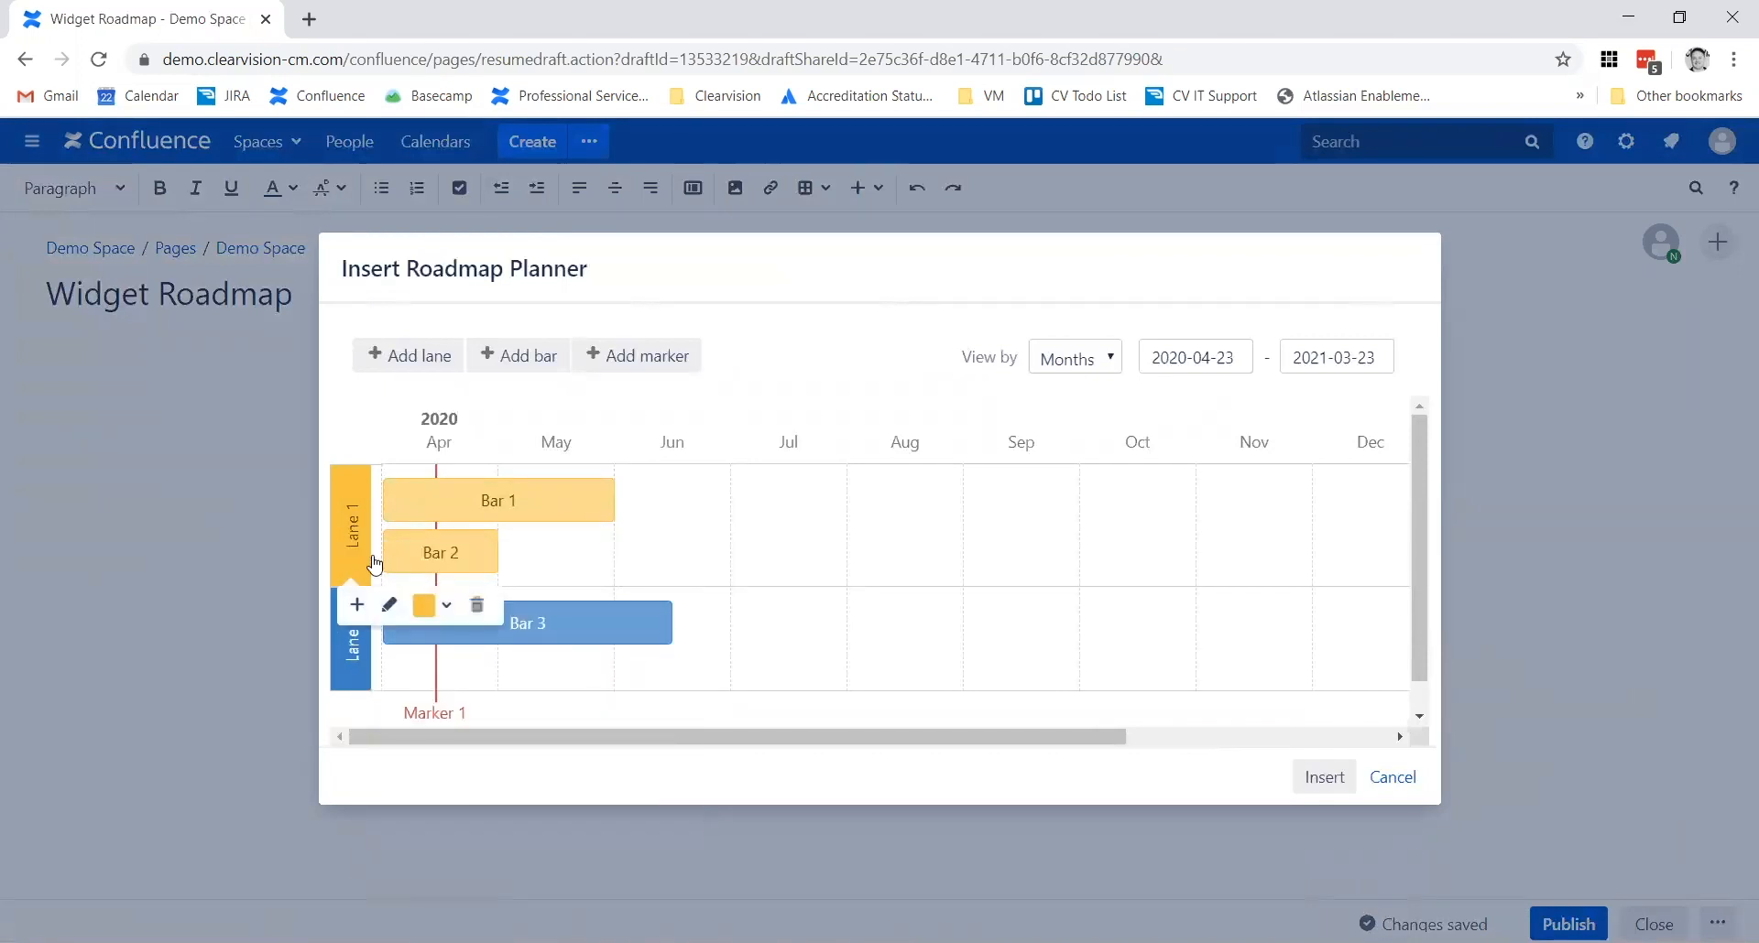
pyautogui.click(388, 604)
pyautogui.write('MVP release')
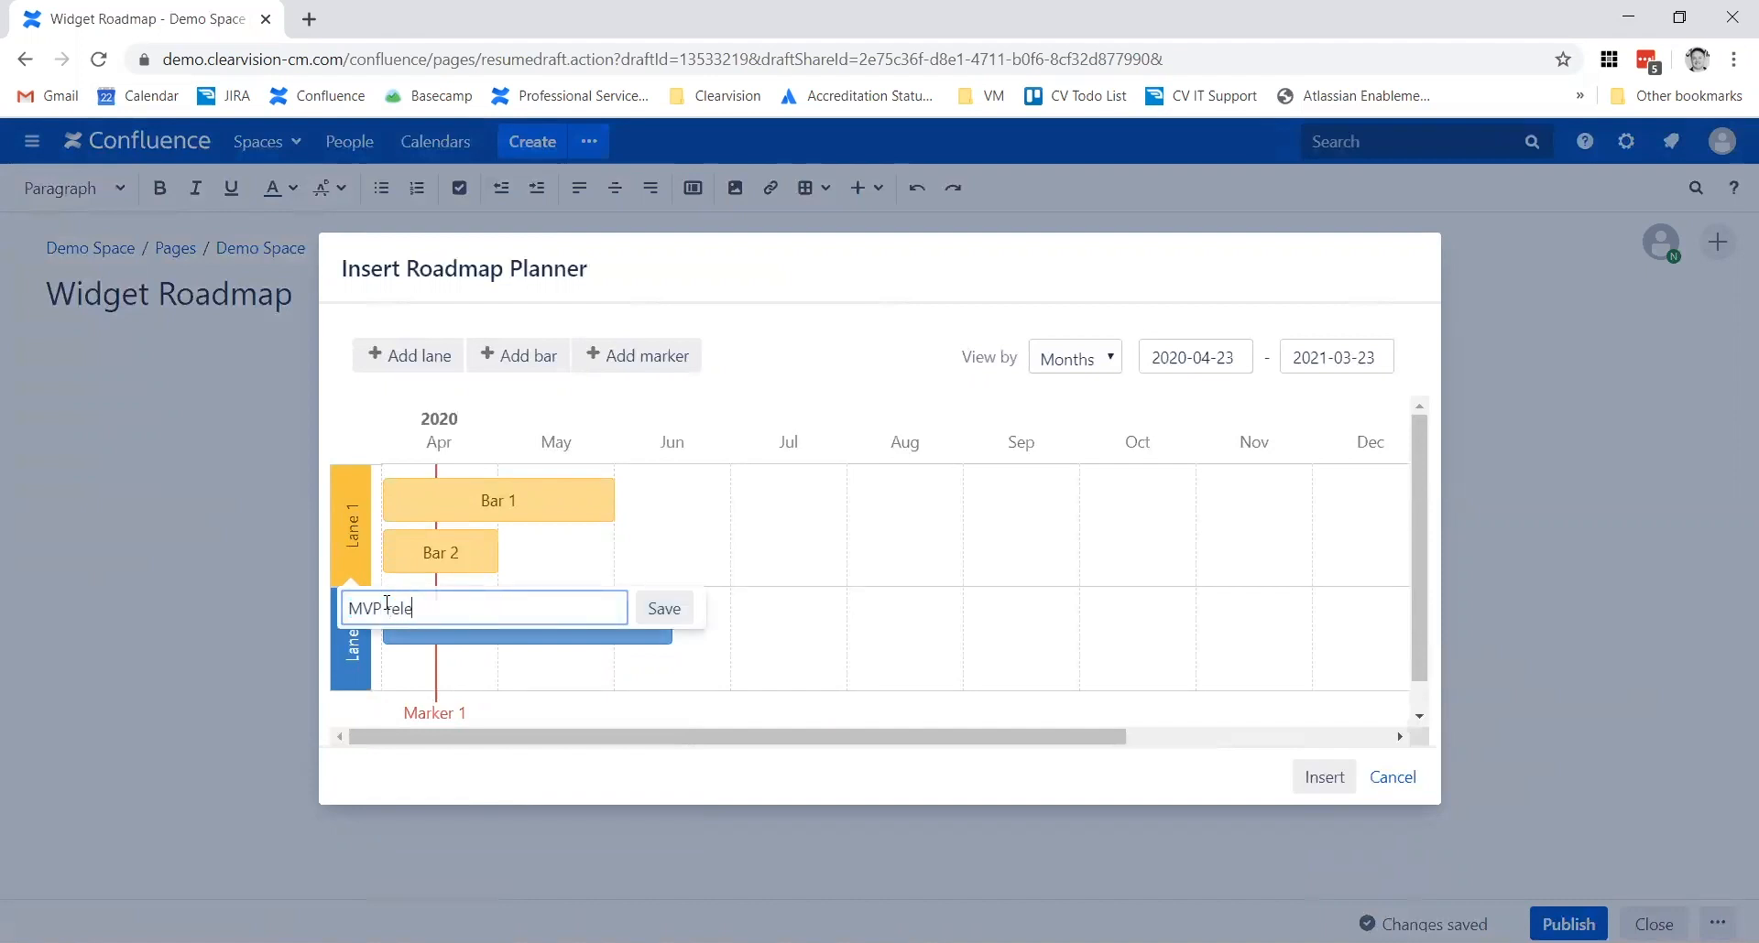
pyautogui.press('Return')
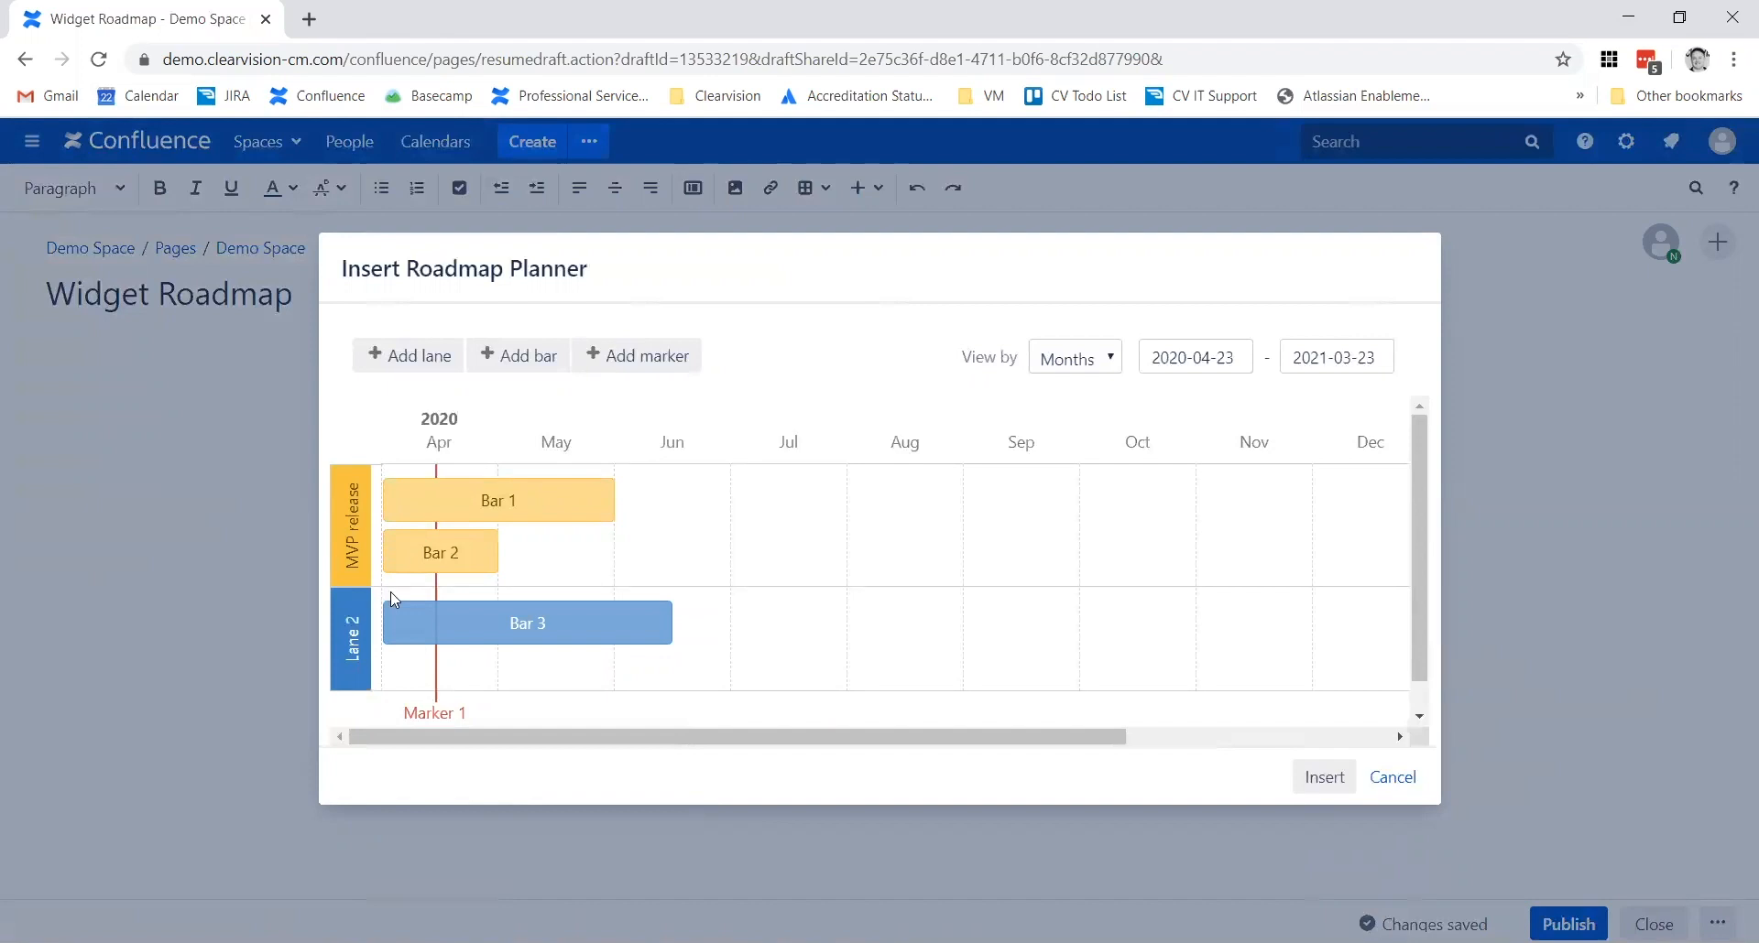
# Step: Rename Lane 2 to "R1.0" and reschedule its Bar 3 to run from August to the end of November
pyautogui.click(355, 657)
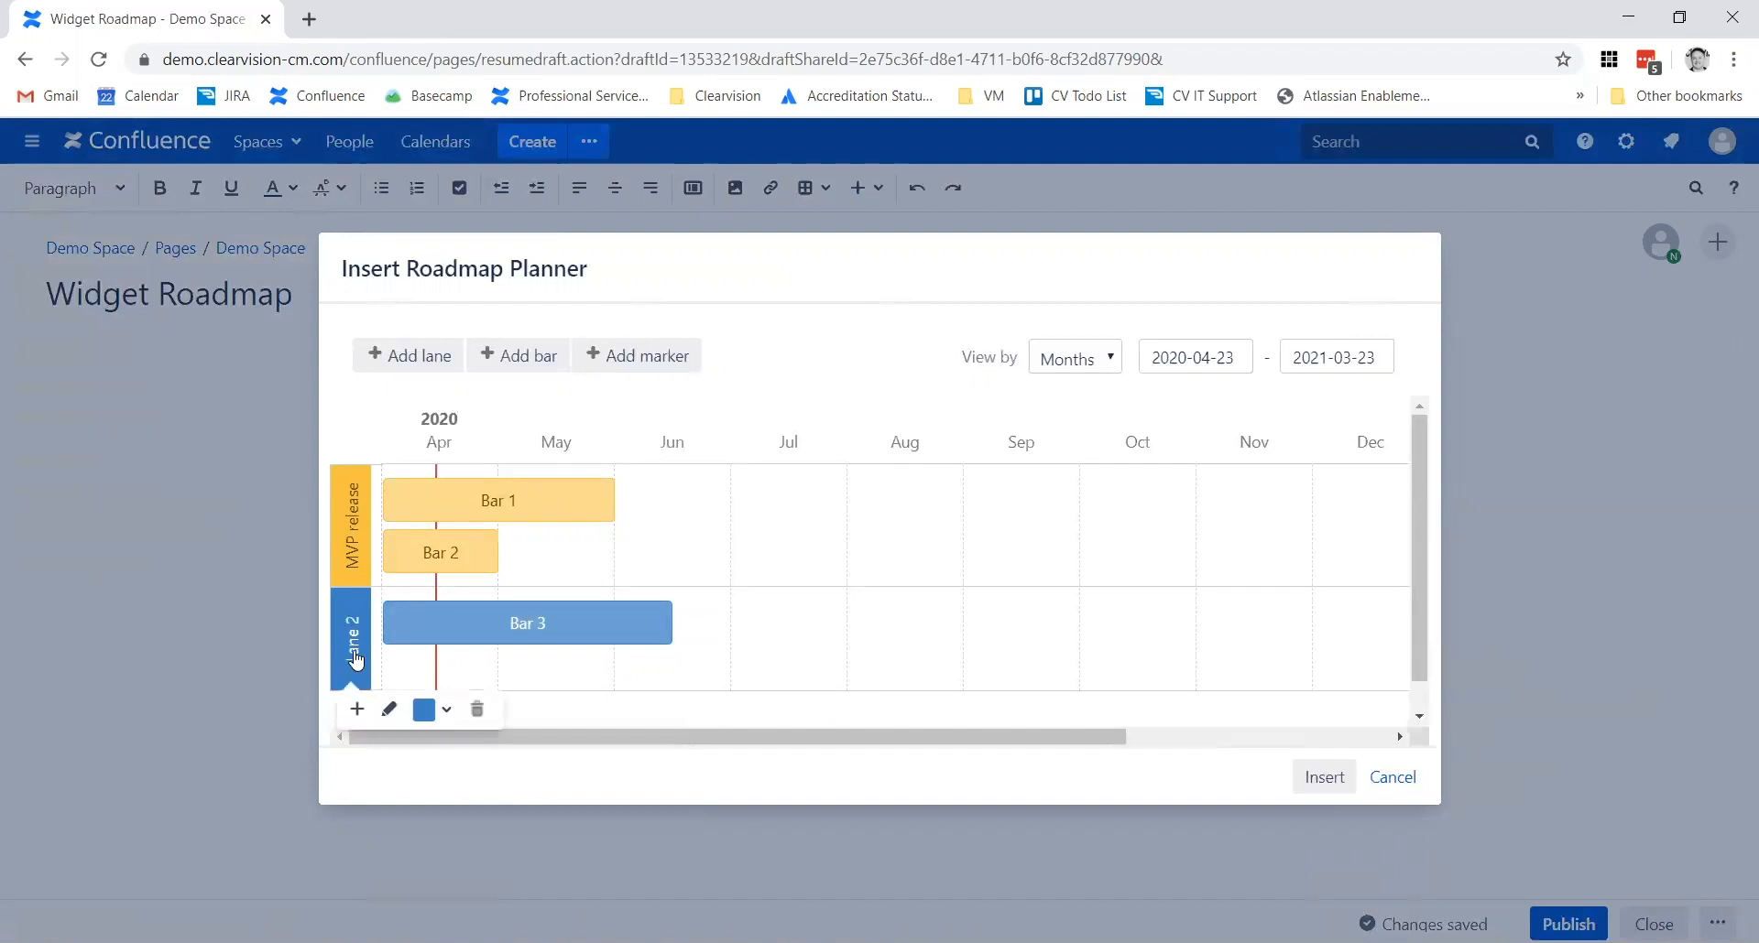
pyautogui.click(389, 709)
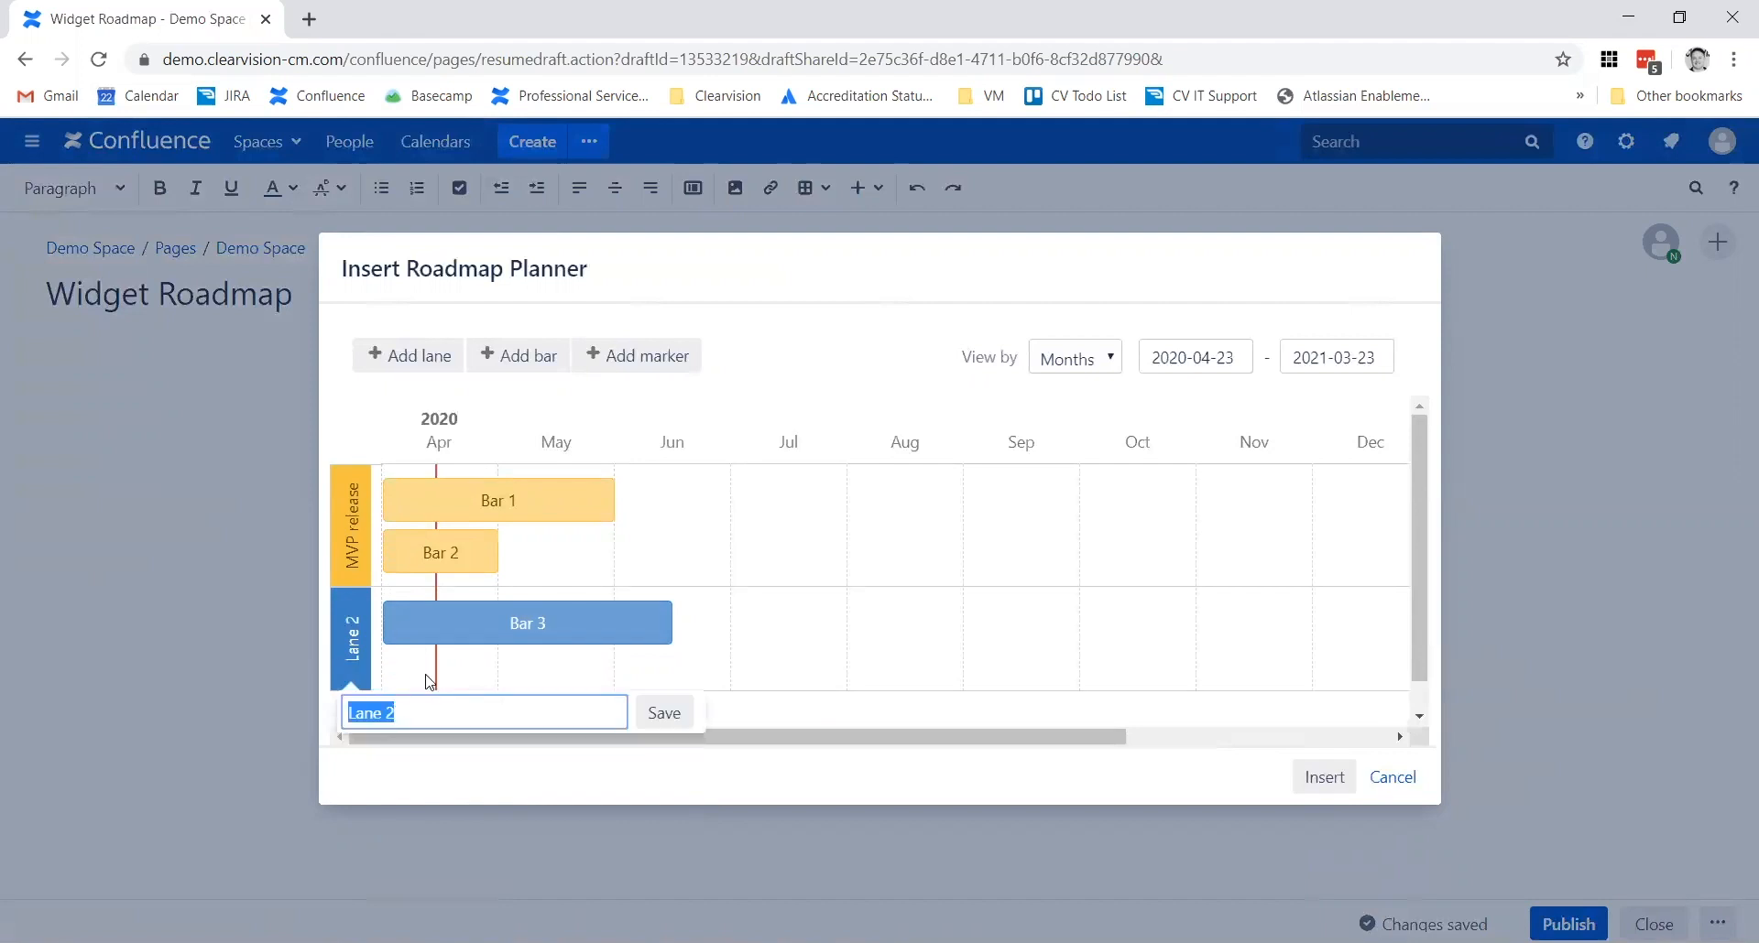
pyautogui.write('R1.0')
pyautogui.press('Return')
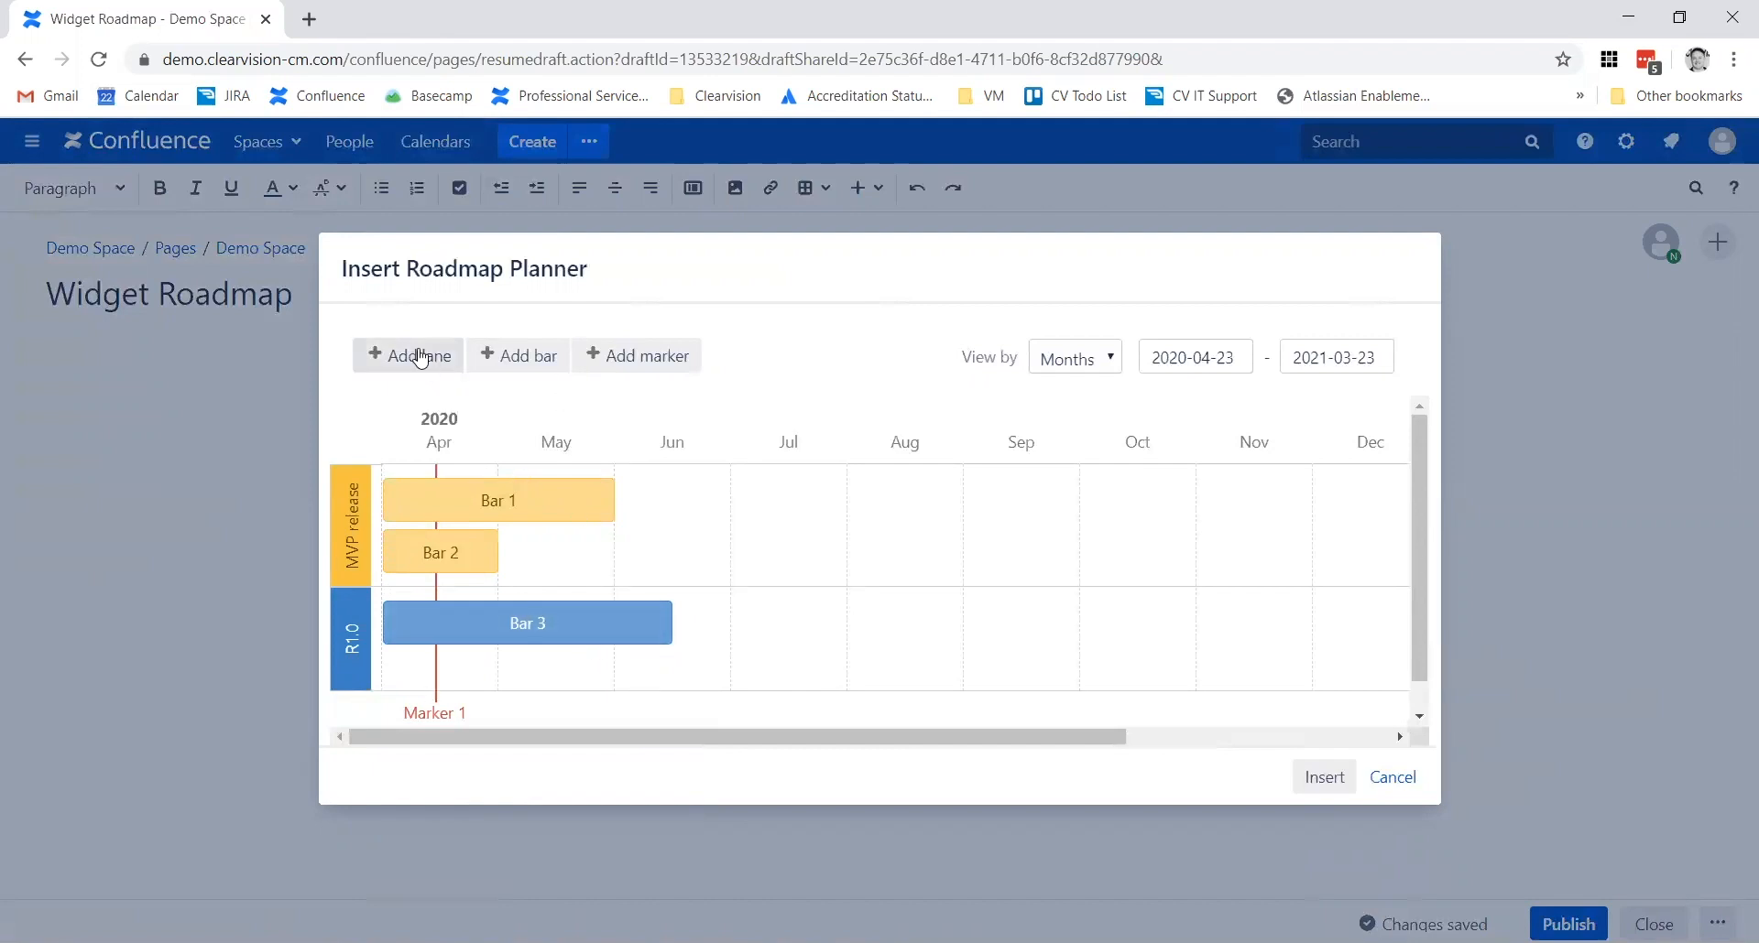
pyautogui.moveTo(522, 621); pyautogui.dragTo(989, 632)
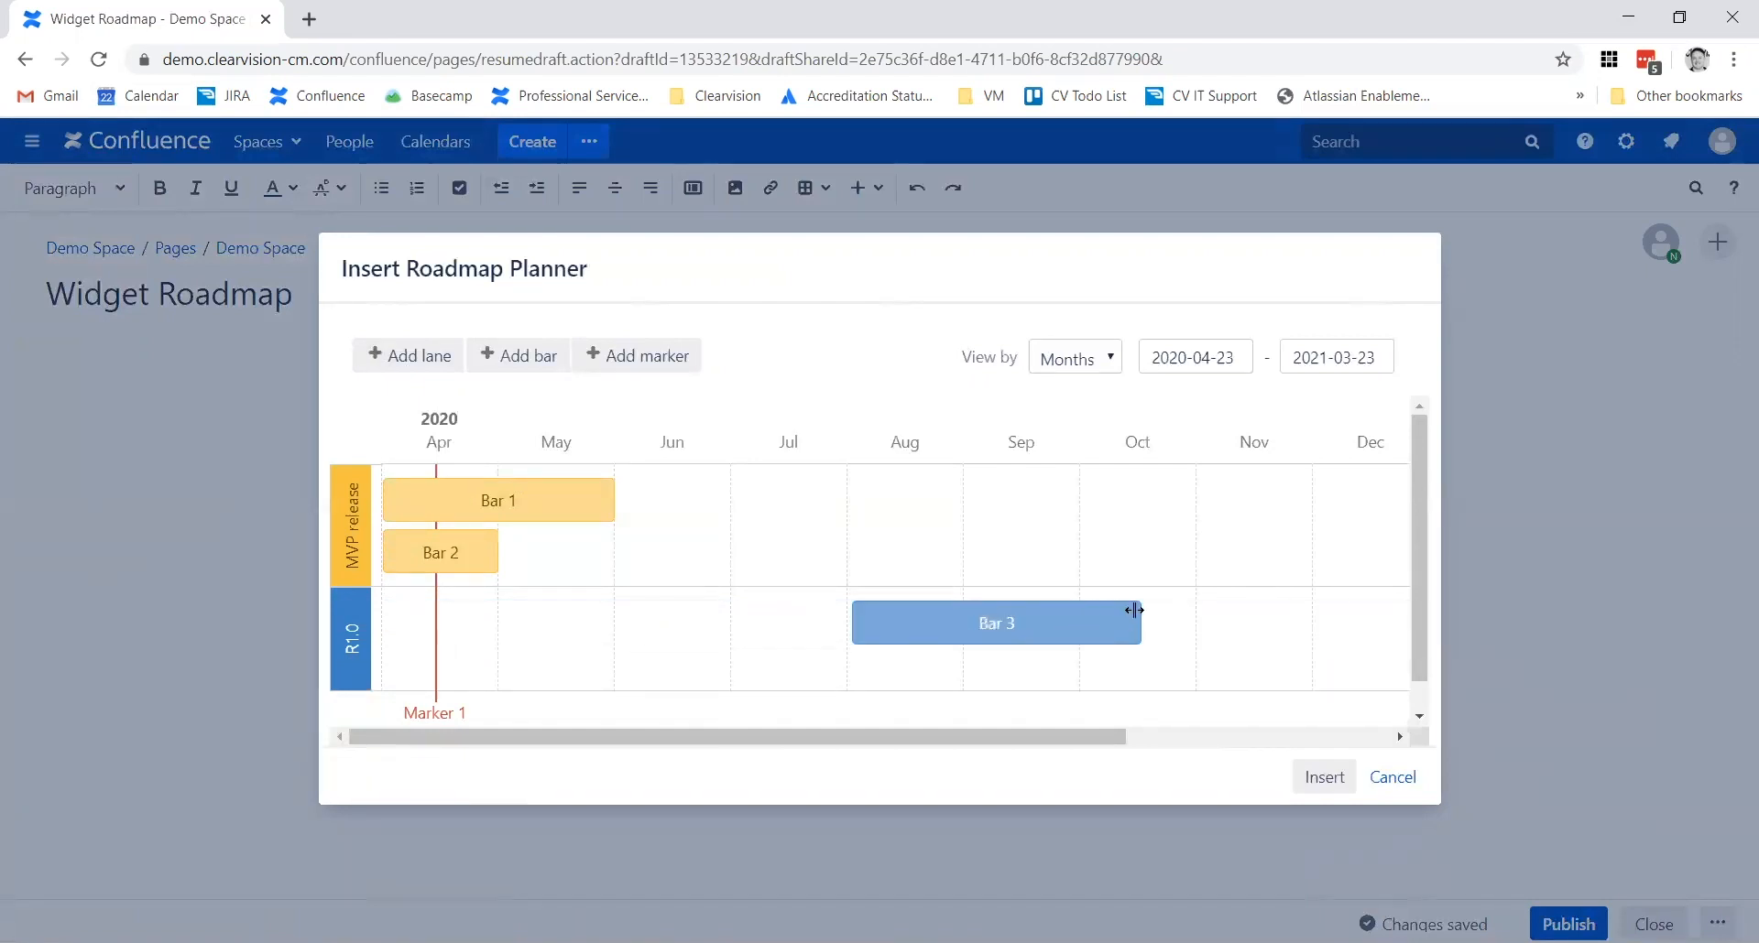
pyautogui.moveTo(1141, 622); pyautogui.dragTo(1311, 623)
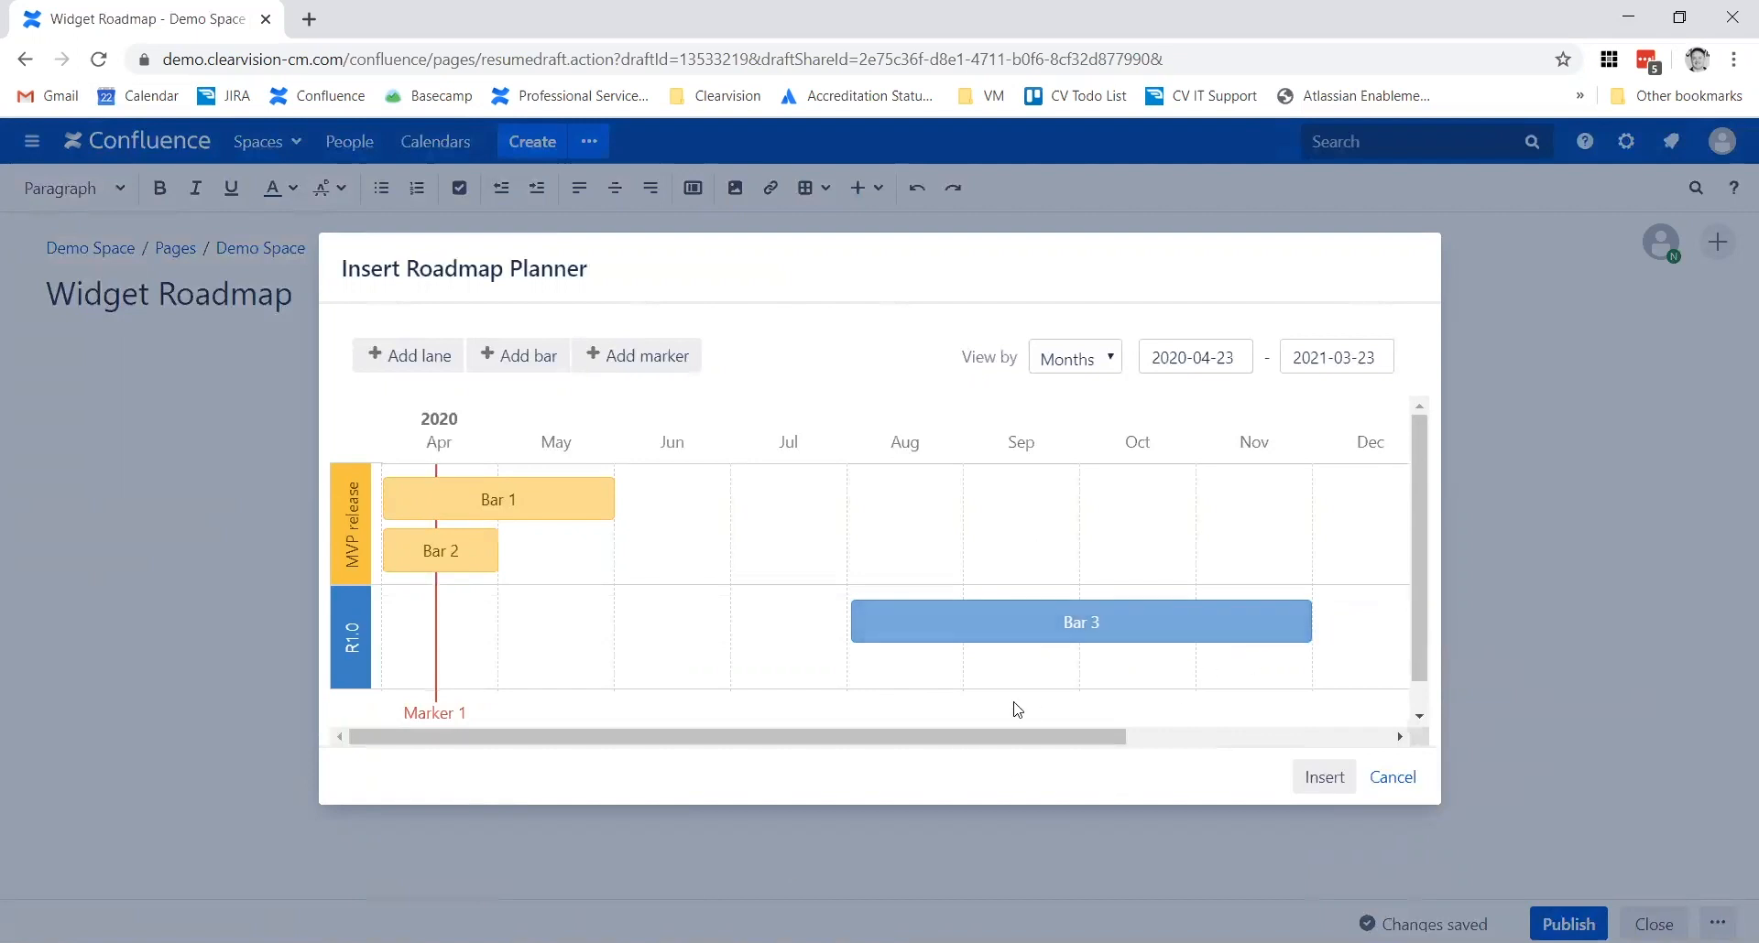
# Step: Rename Bar 1 to "Feature 1" and shift it to start at the marker line in April
pyautogui.click(488, 503)
pyautogui.click(481, 513)
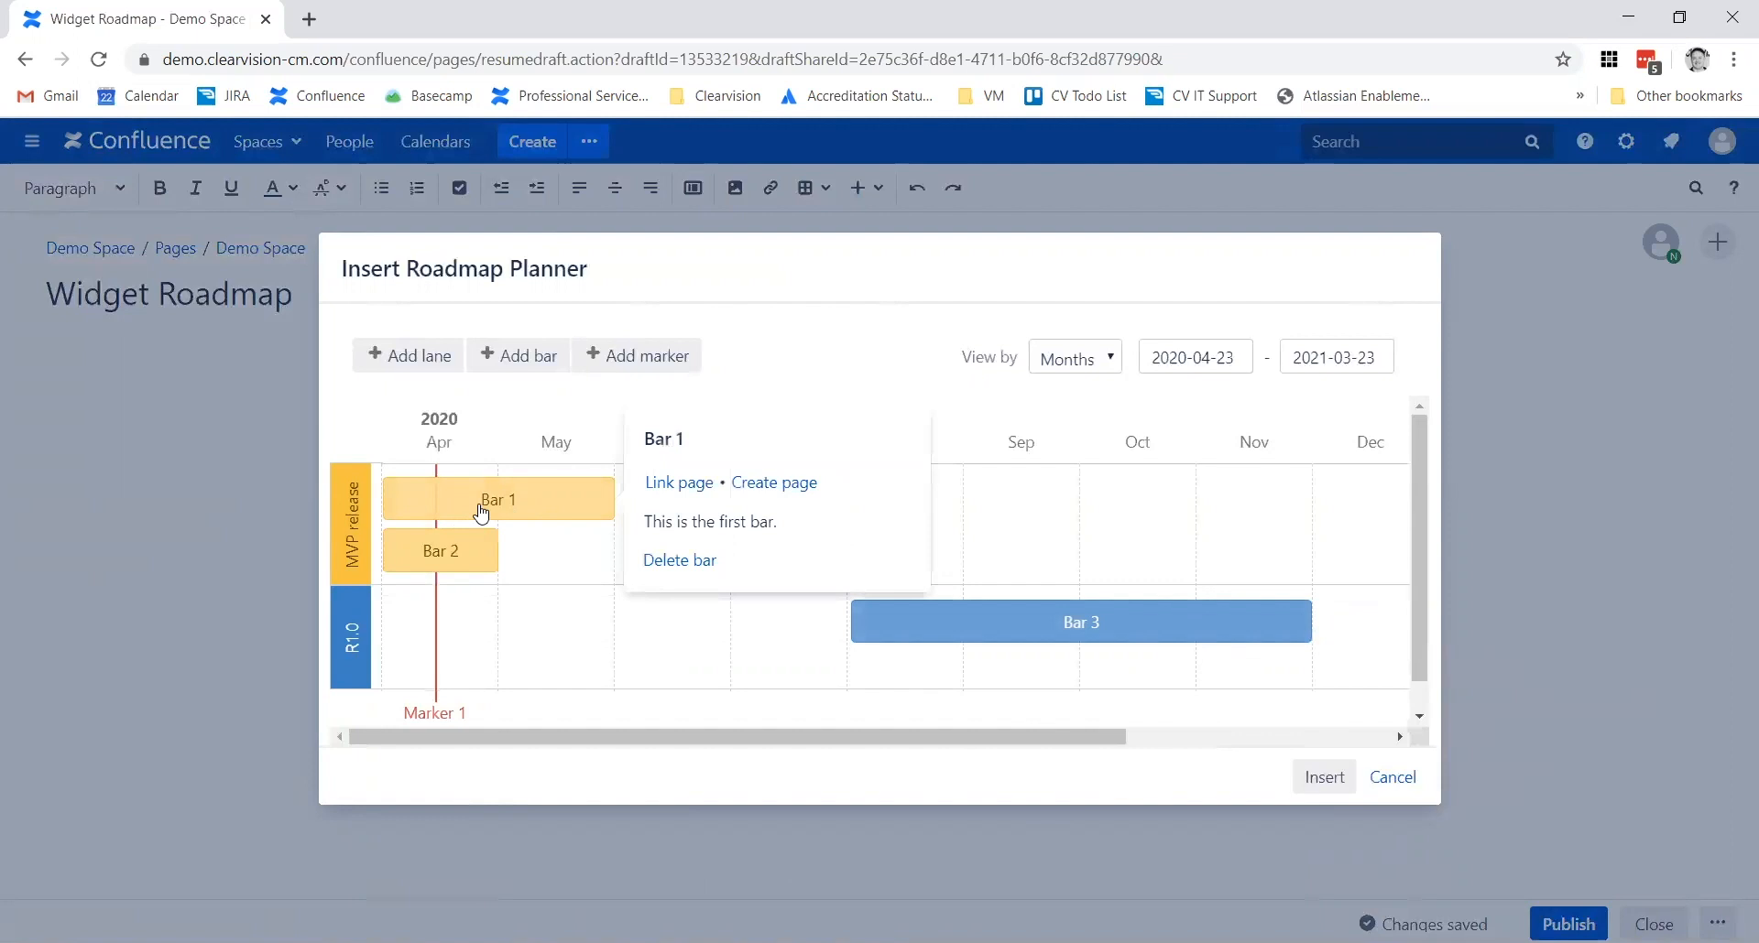
pyautogui.click(691, 440)
pyautogui.write('Feature 1')
pyautogui.press('Return')
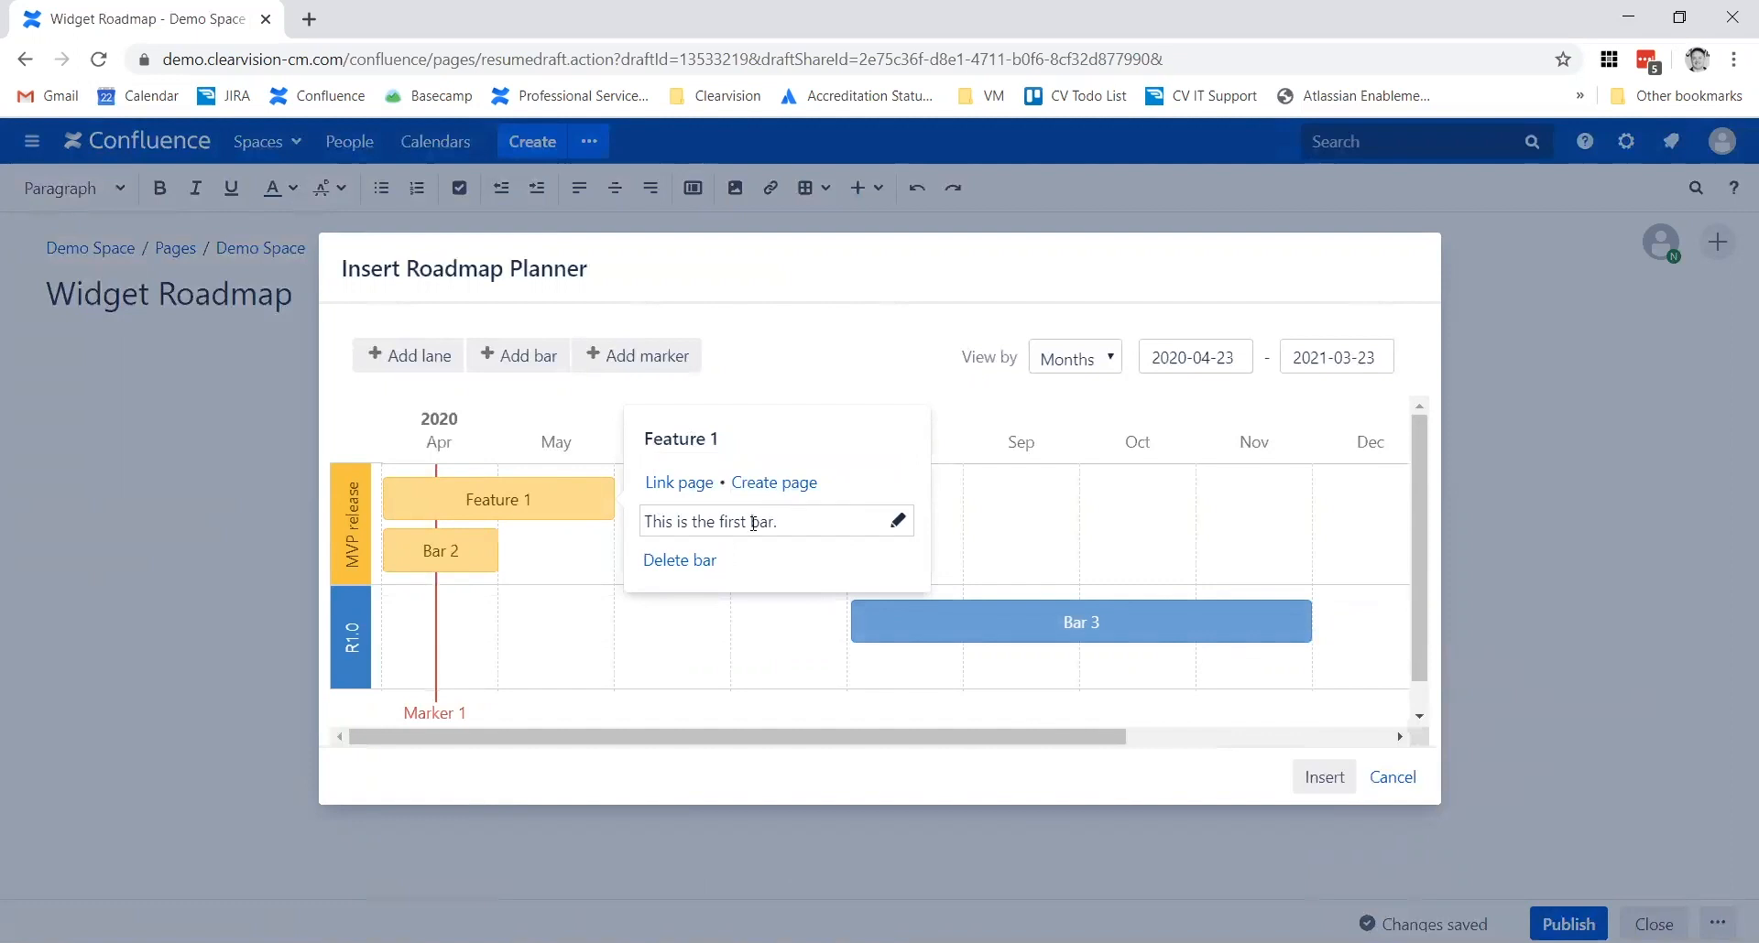
pyautogui.click(495, 500)
# Step: Move Bar 2 to run from late May to late June and add a new bar below it from early June to early July
pyautogui.moveTo(455, 560); pyautogui.dragTo(575, 521)
pyautogui.moveTo(493, 559); pyautogui.dragTo(579, 565)
pyautogui.click(518, 355)
pyautogui.moveTo(458, 623); pyautogui.dragTo(702, 612)
pyautogui.moveTo(621, 559)
pyautogui.mouseDown()
pyautogui.moveTo(657, 561)
pyautogui.moveTo(641, 563)
pyautogui.mouseUp()
# Step: Rename Bar 2 in the MVP release lane to "Feature 2"
pyautogui.click(642, 564)
pyautogui.click(757, 478)
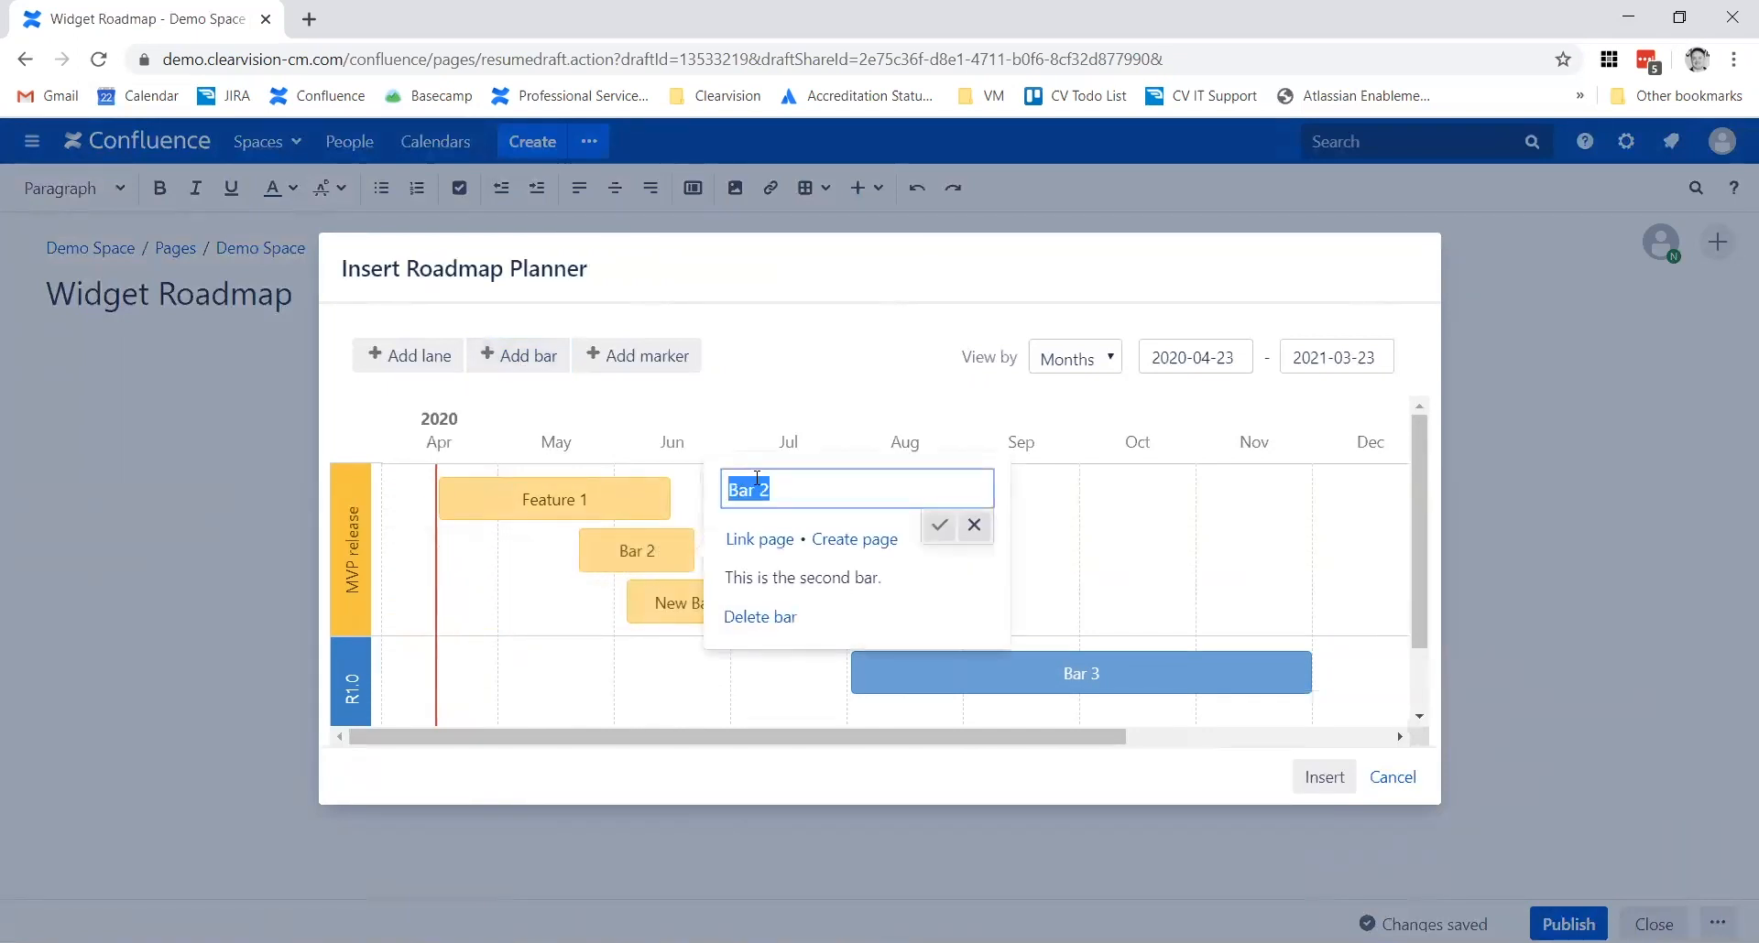
pyautogui.write('Feature 2')
pyautogui.press('Return')
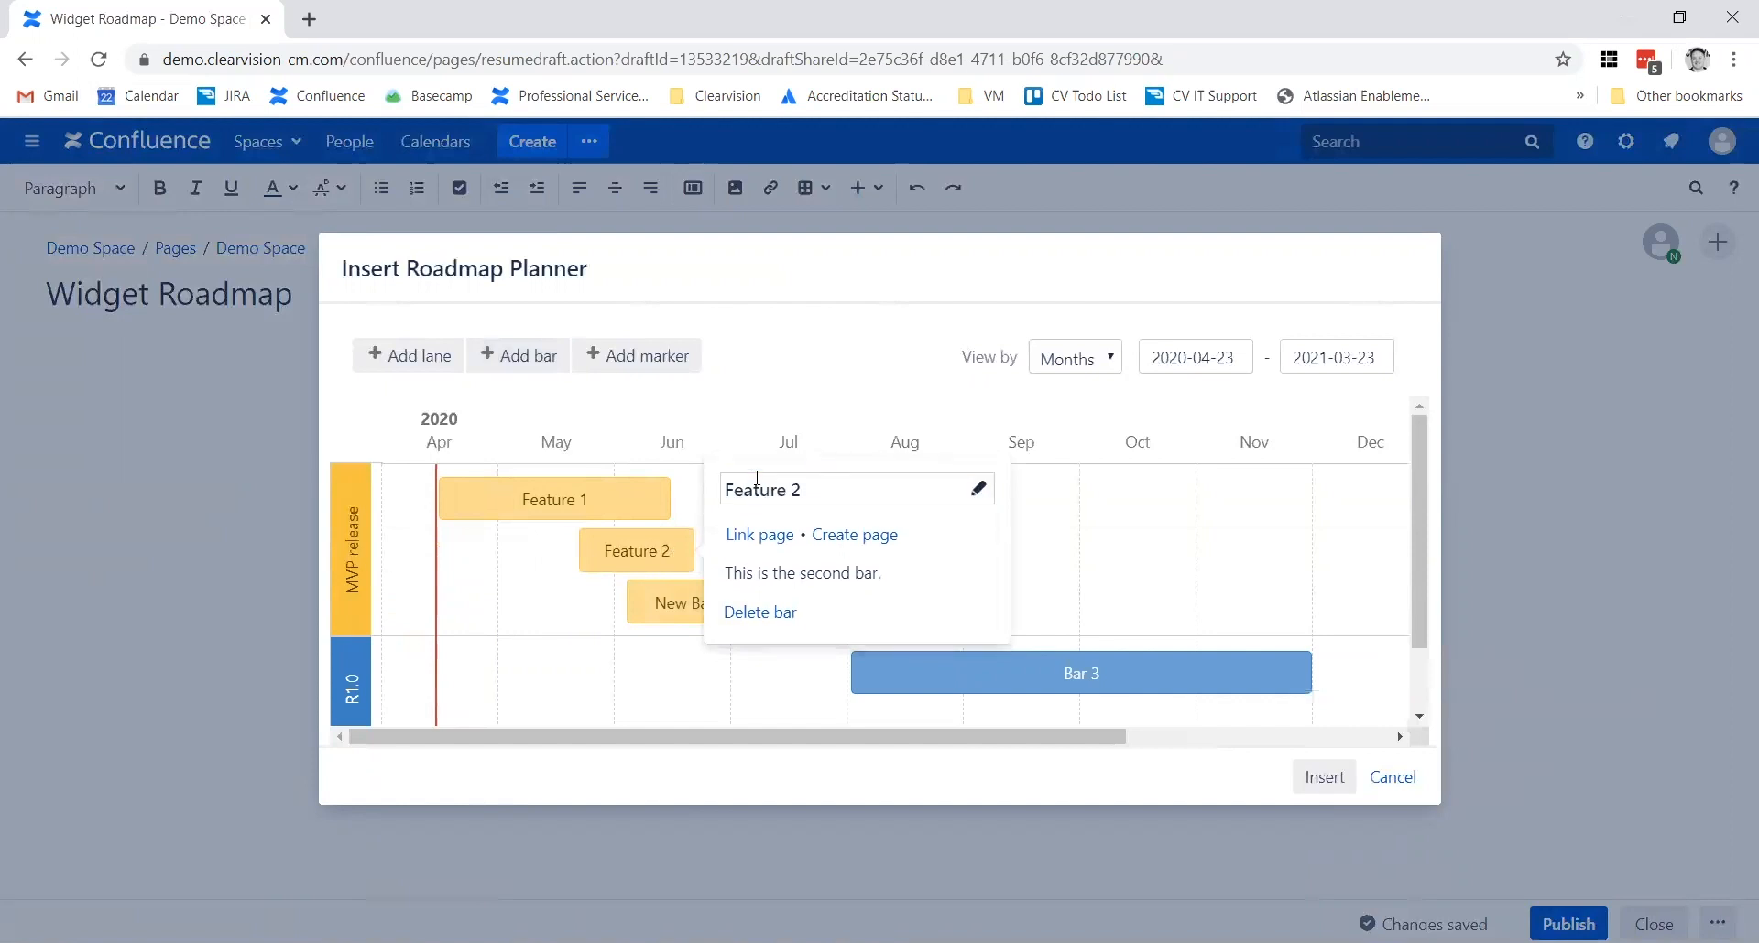
# Step: Rename the new bar in the MVP release lane to "Feature 3"
pyautogui.click(678, 605)
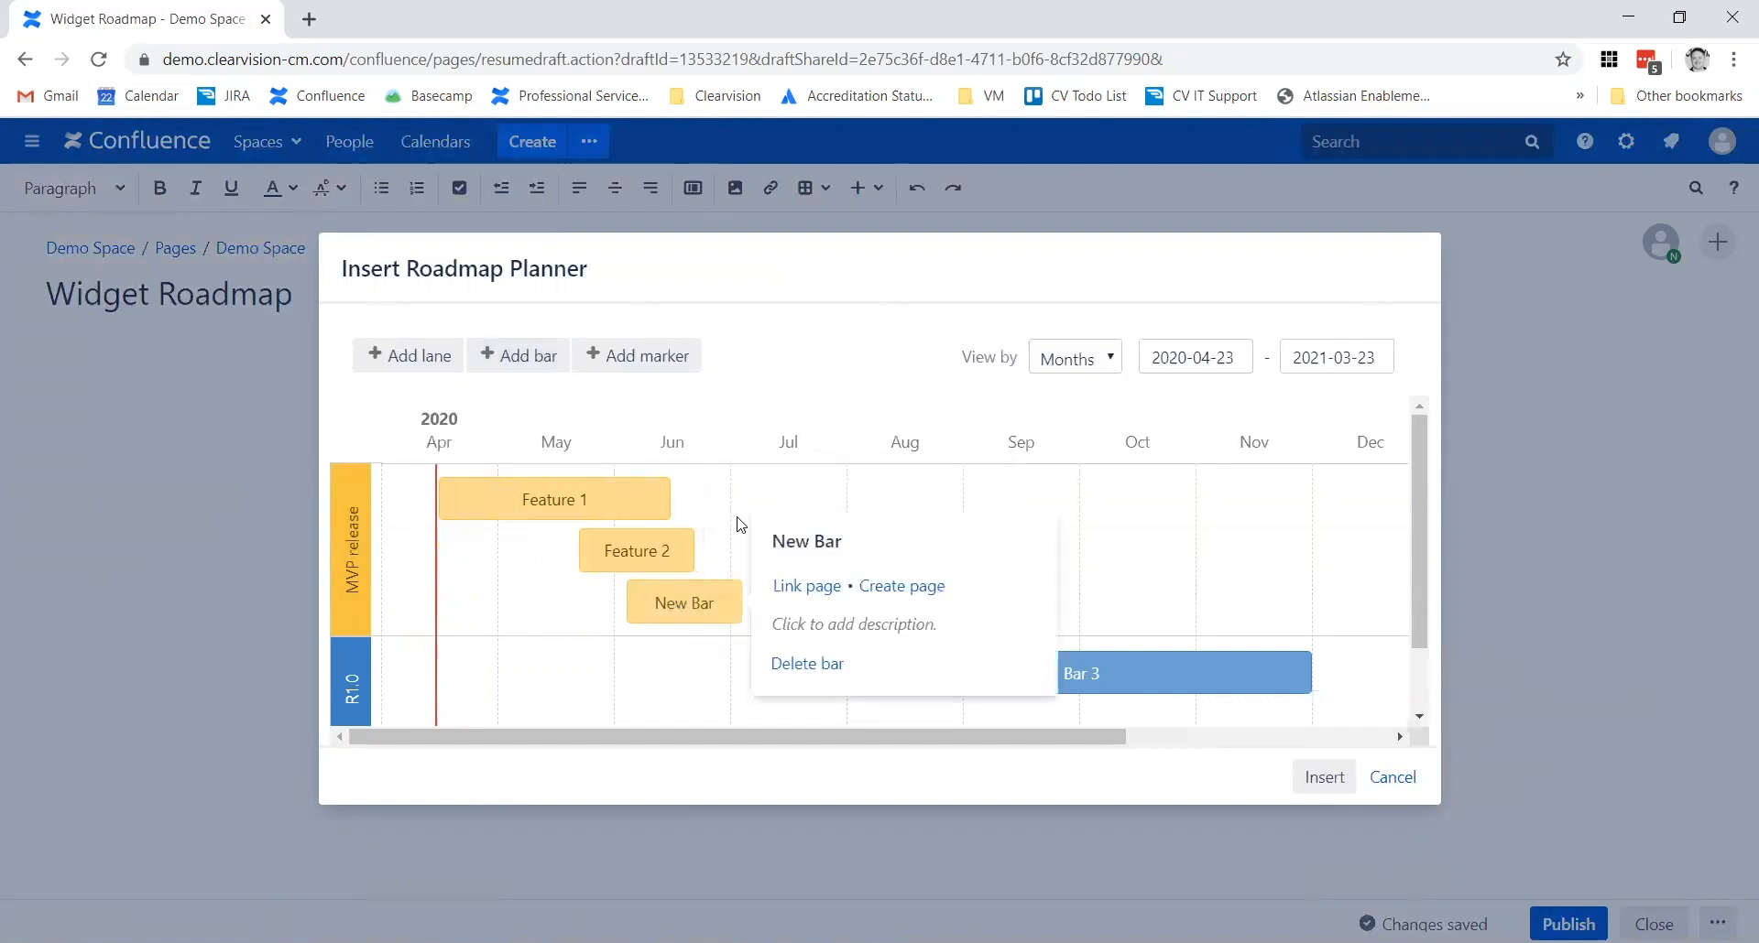
pyautogui.click(817, 543)
pyautogui.write('Feat')
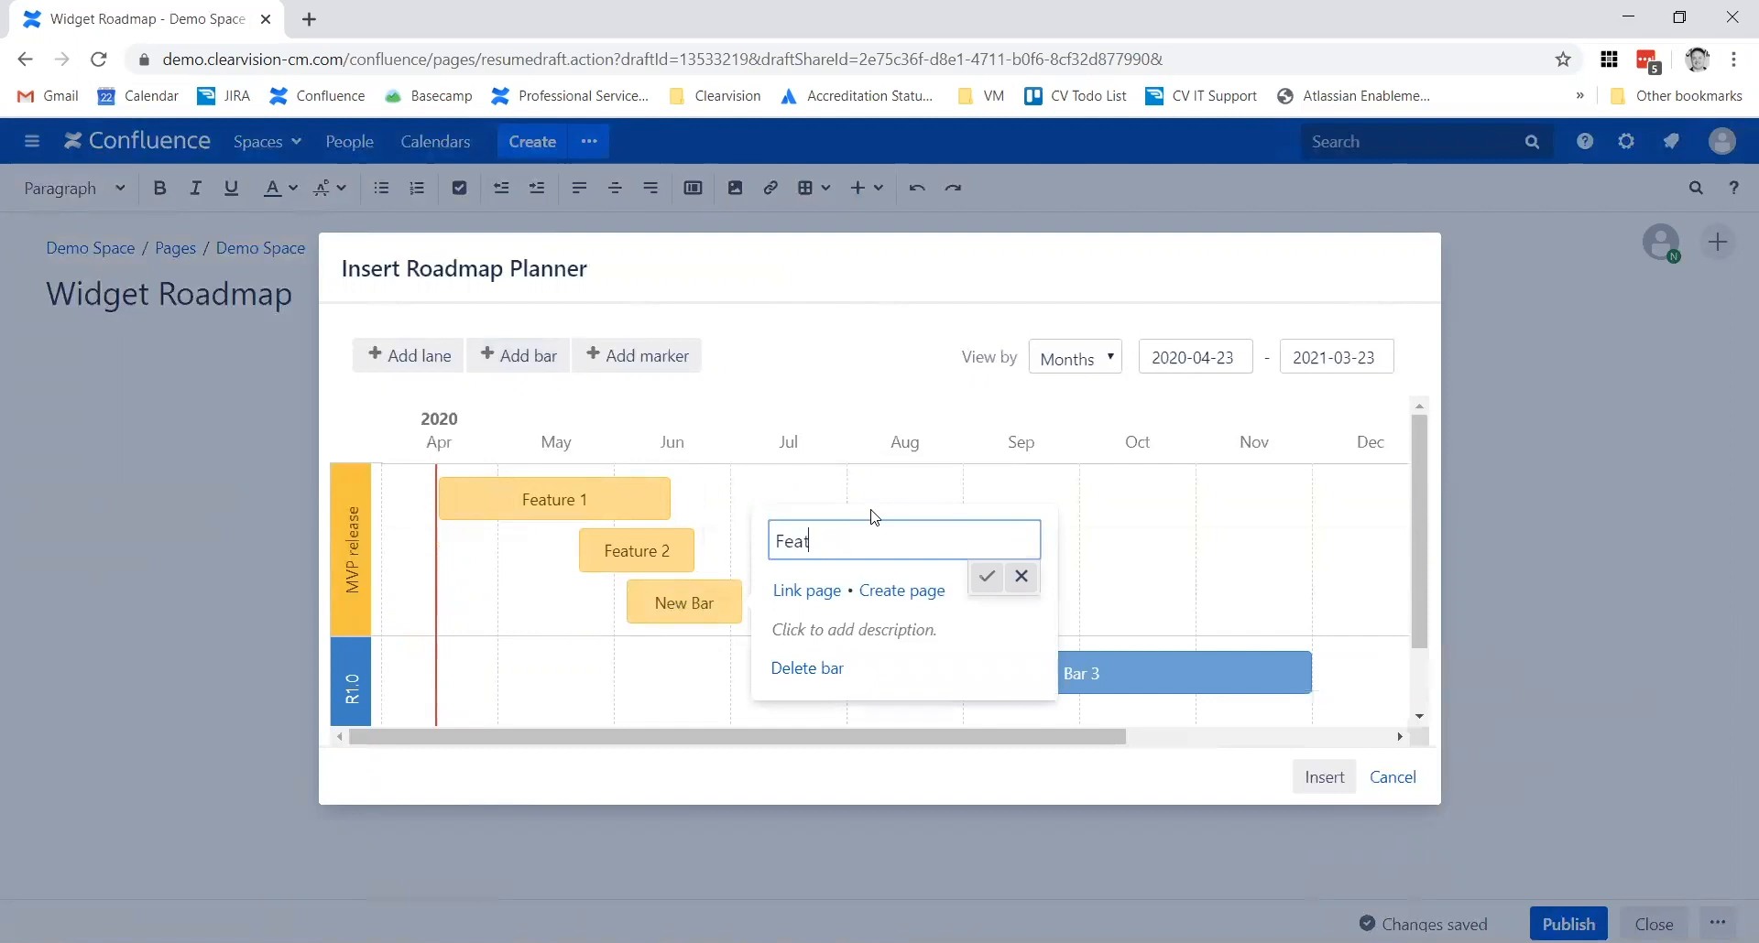
pyautogui.write('ure 3')
pyautogui.press('Return')
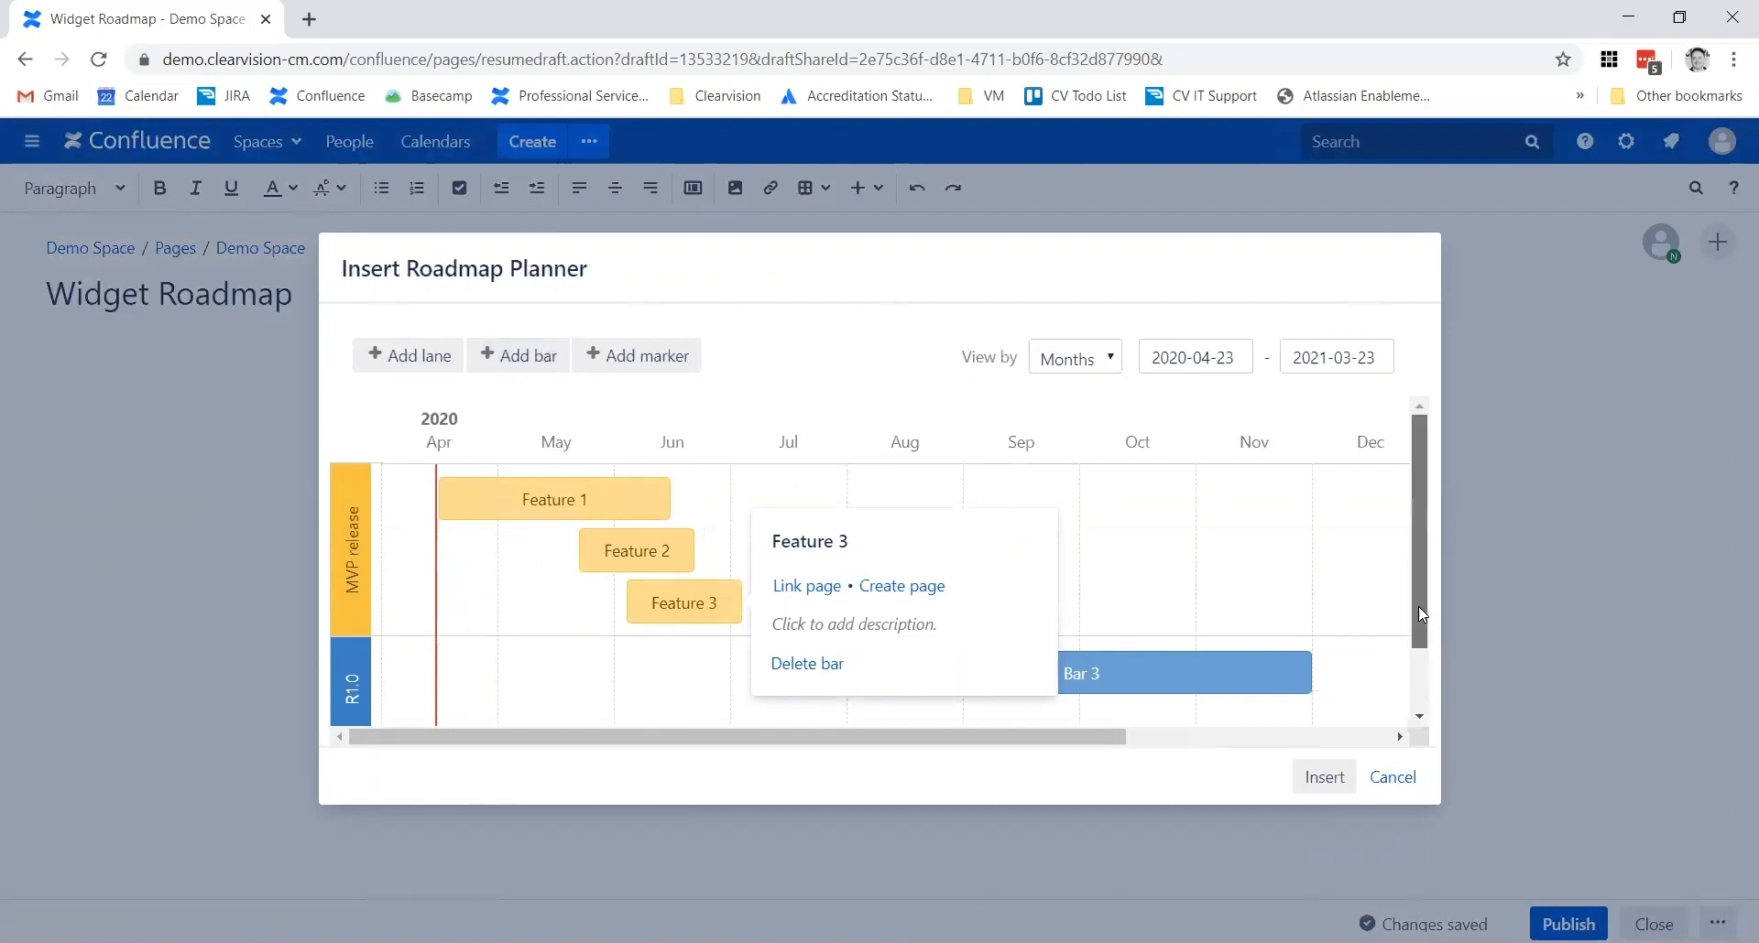
# Step: Rename Marker 1 on the roadmap to "Start"
pyautogui.scroll(-1, 1418, 573)
pyautogui.moveTo(437, 689)
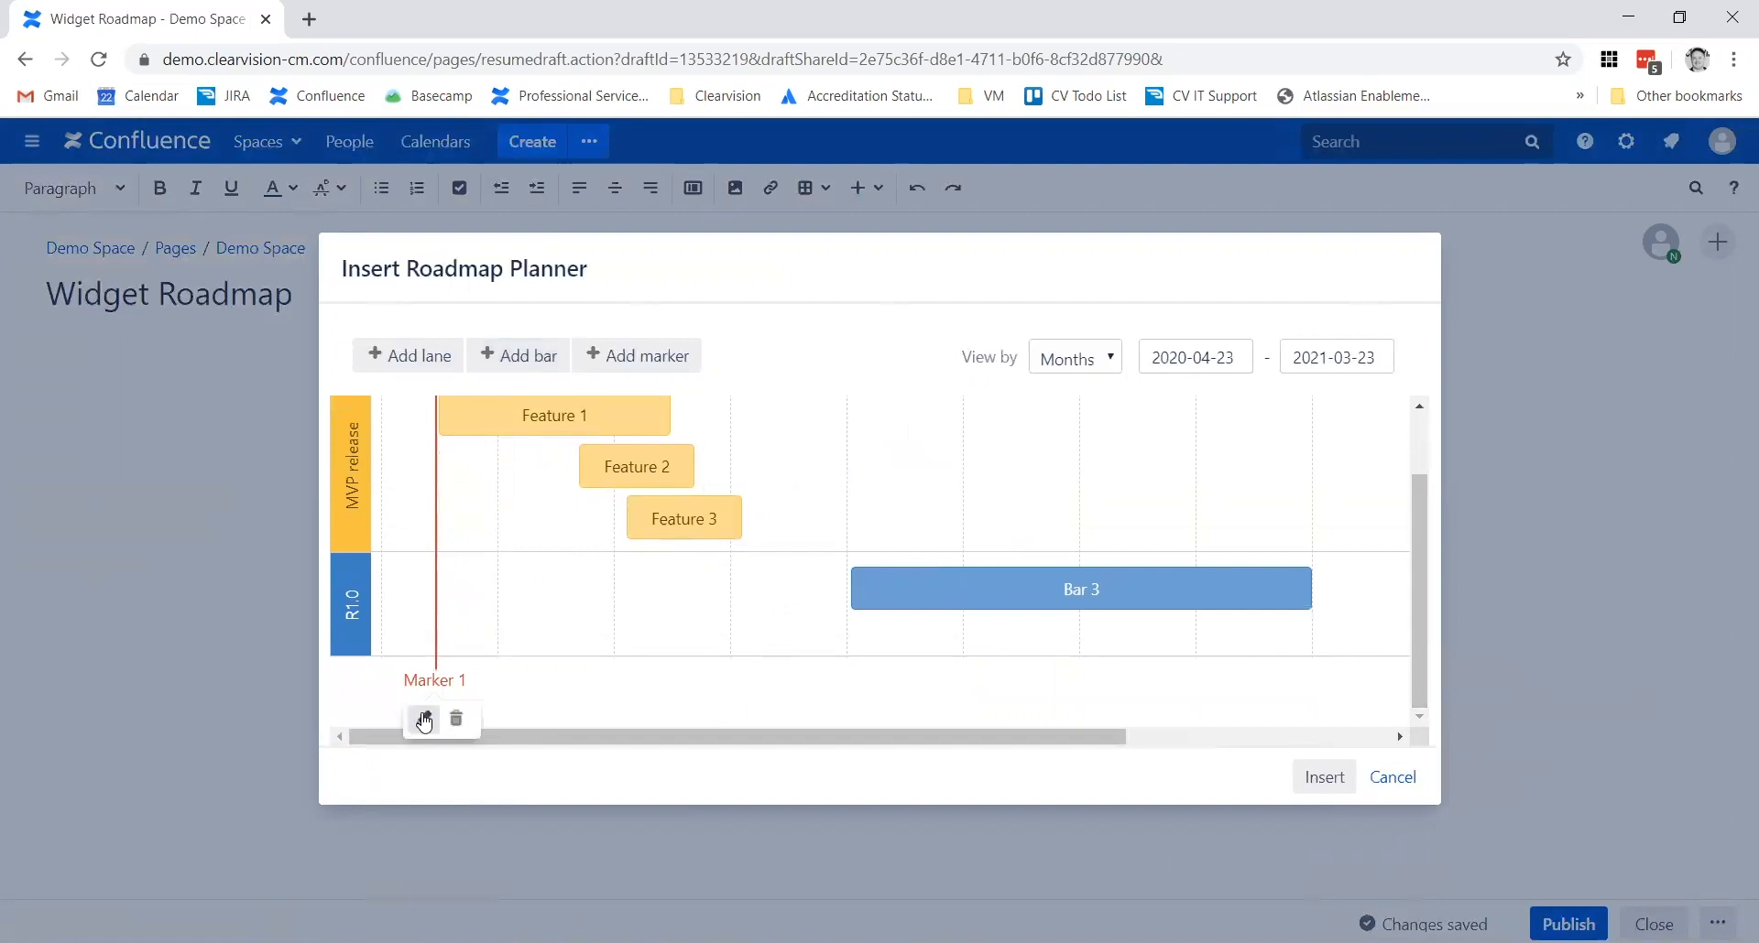
pyautogui.click(423, 717)
pyautogui.write('Start')
pyautogui.press('Return')
# Step: Add a marker at the end of the Feature 3 bar in early July and name it "MVP Release Date"
pyautogui.click(652, 357)
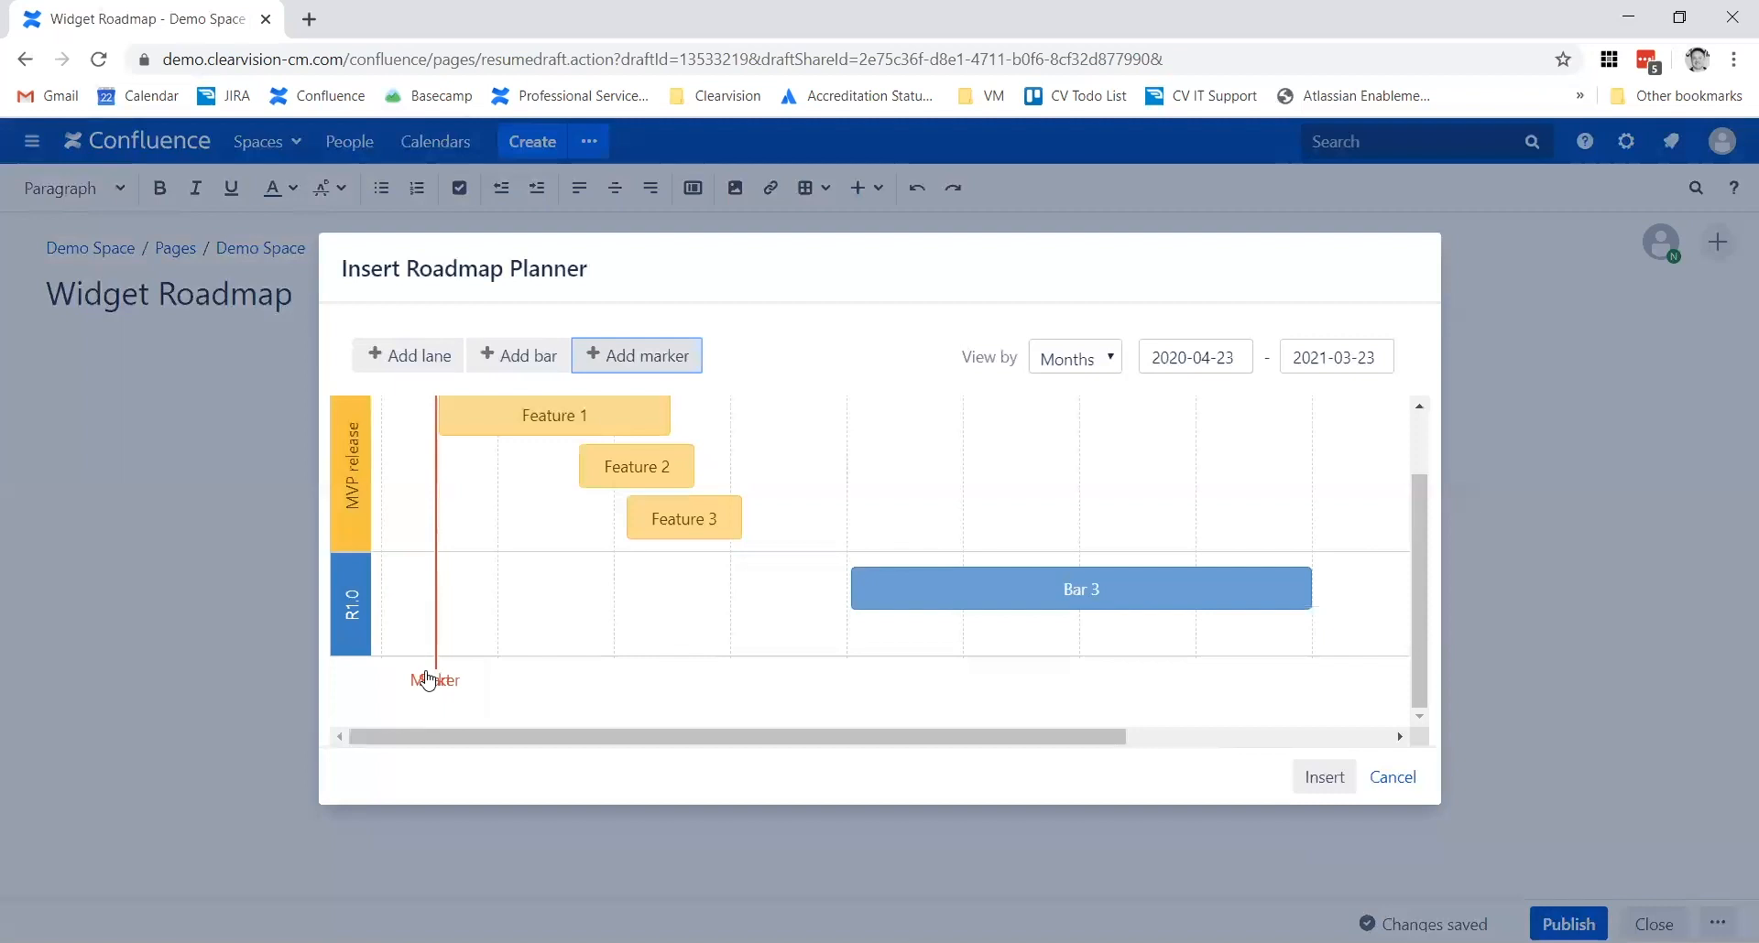
pyautogui.moveTo(436, 641)
pyautogui.mouseDown()
pyautogui.moveTo(758, 644)
pyautogui.moveTo(745, 653)
pyautogui.mouseUp()
pyautogui.click(733, 688)
pyautogui.click(726, 716)
pyautogui.write('MVP ')
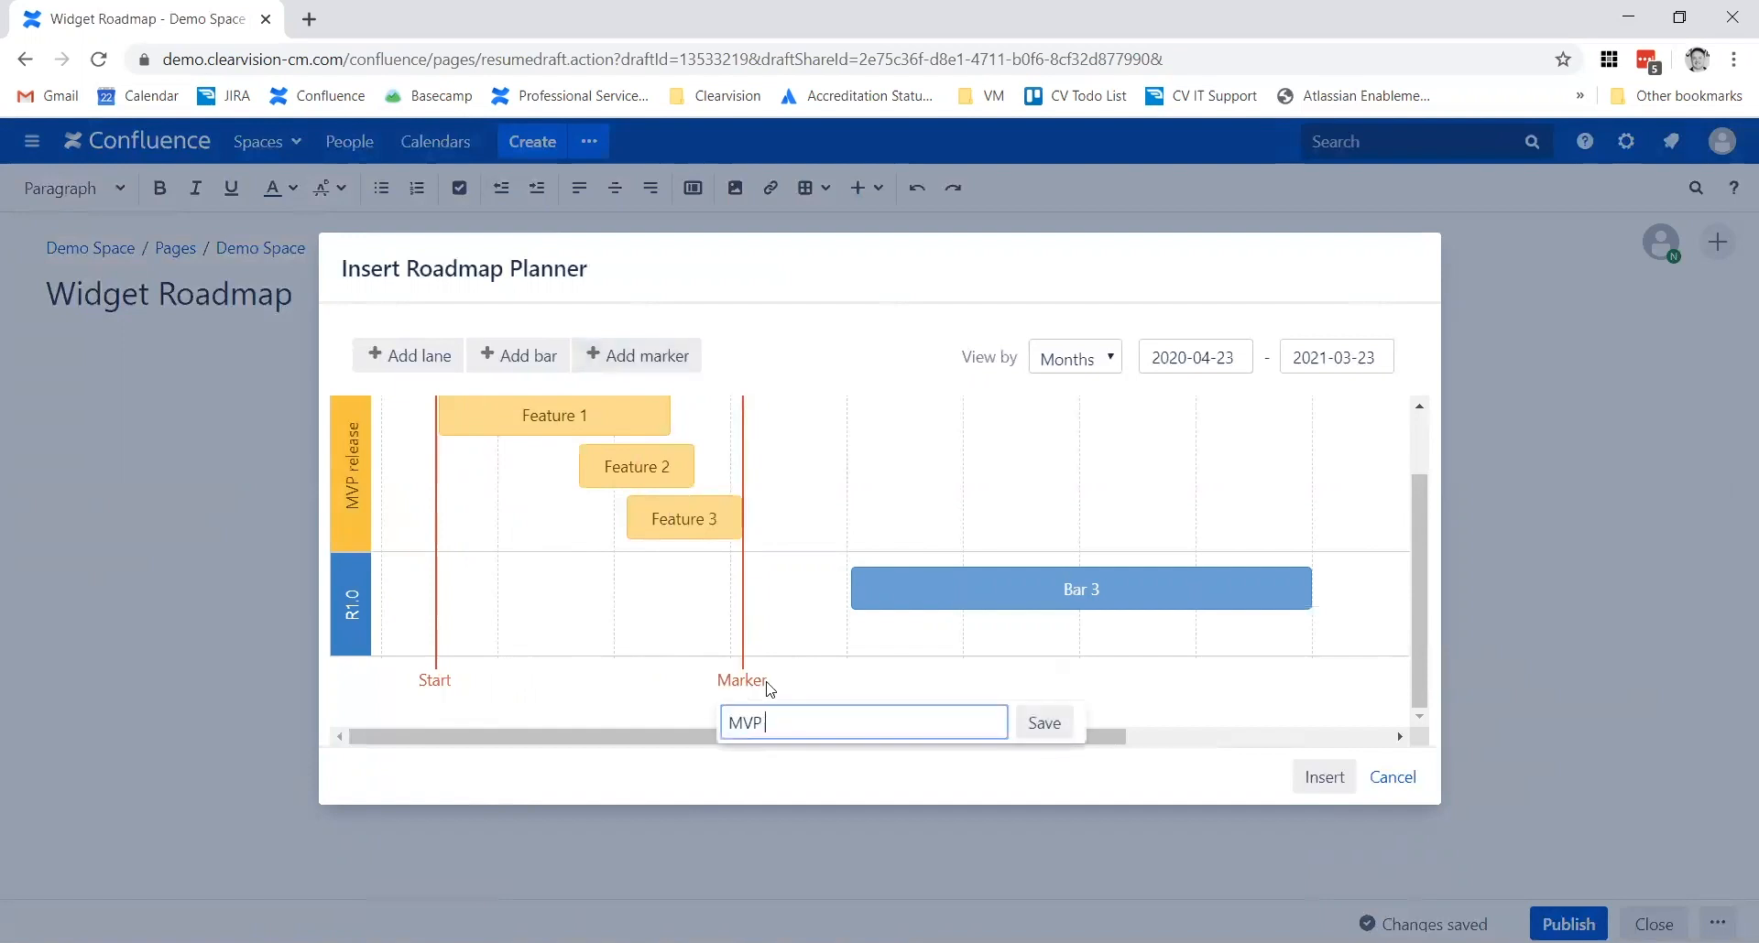
pyautogui.write('Release Date')
pyautogui.press('Return')
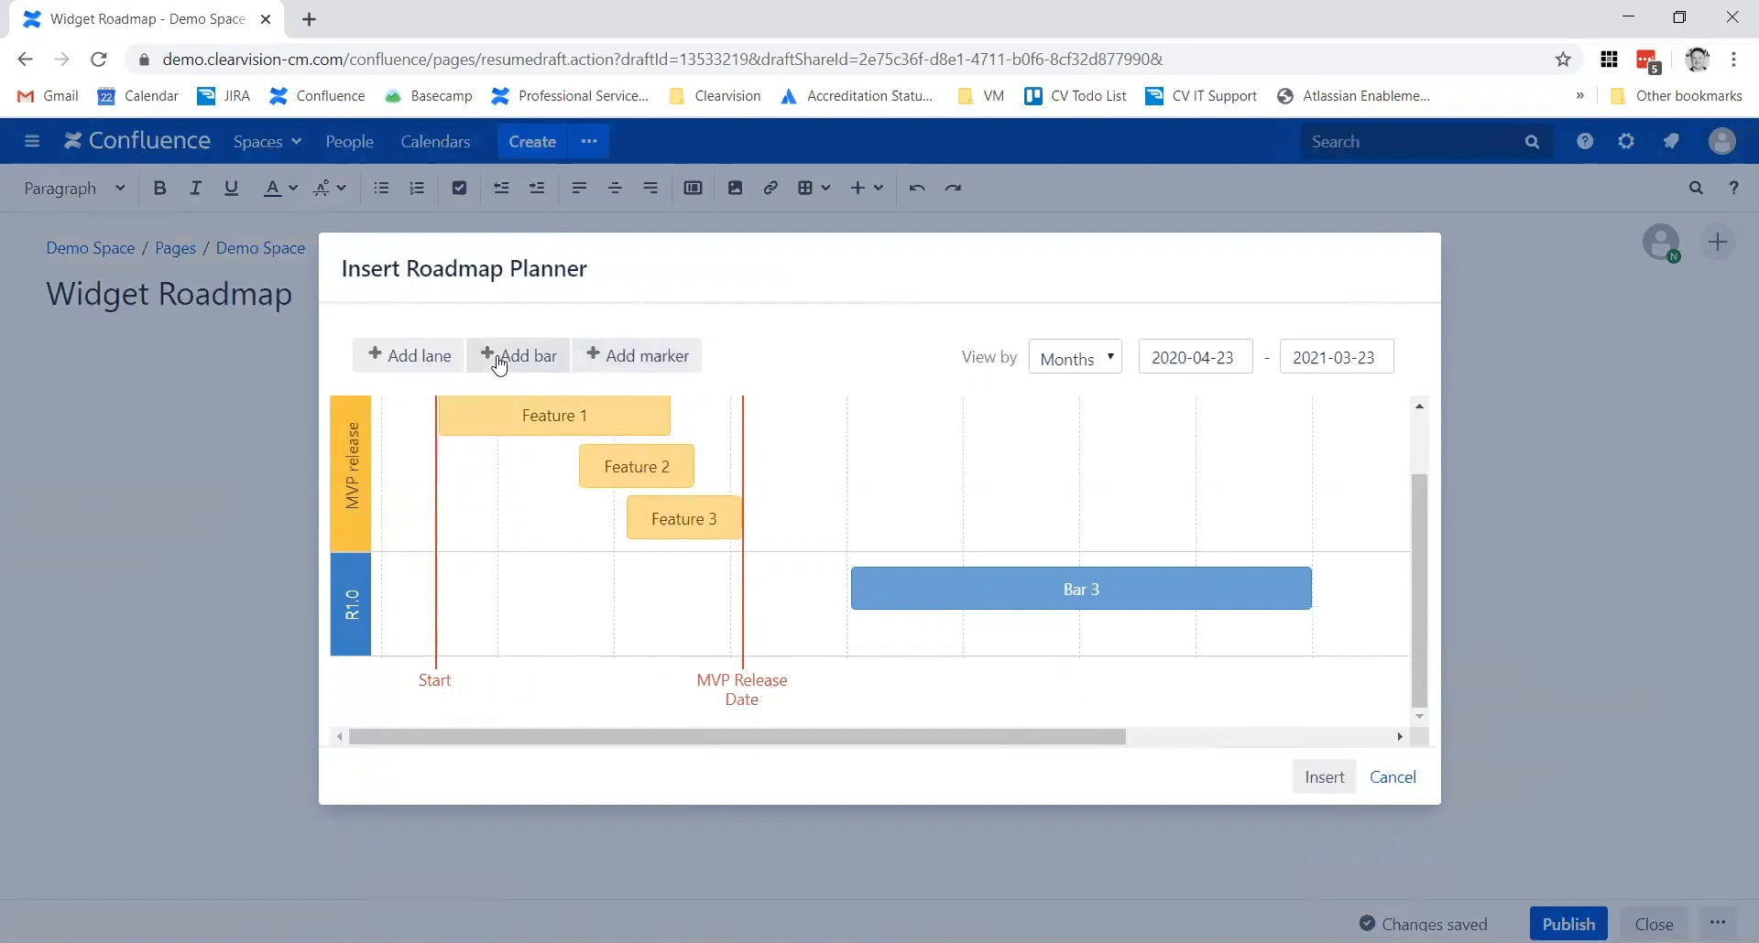
# Step: Add another marker named "Industry Event" and position it in mid-August
pyautogui.click(622, 359)
pyautogui.moveTo(437, 655); pyautogui.dragTo(845, 667)
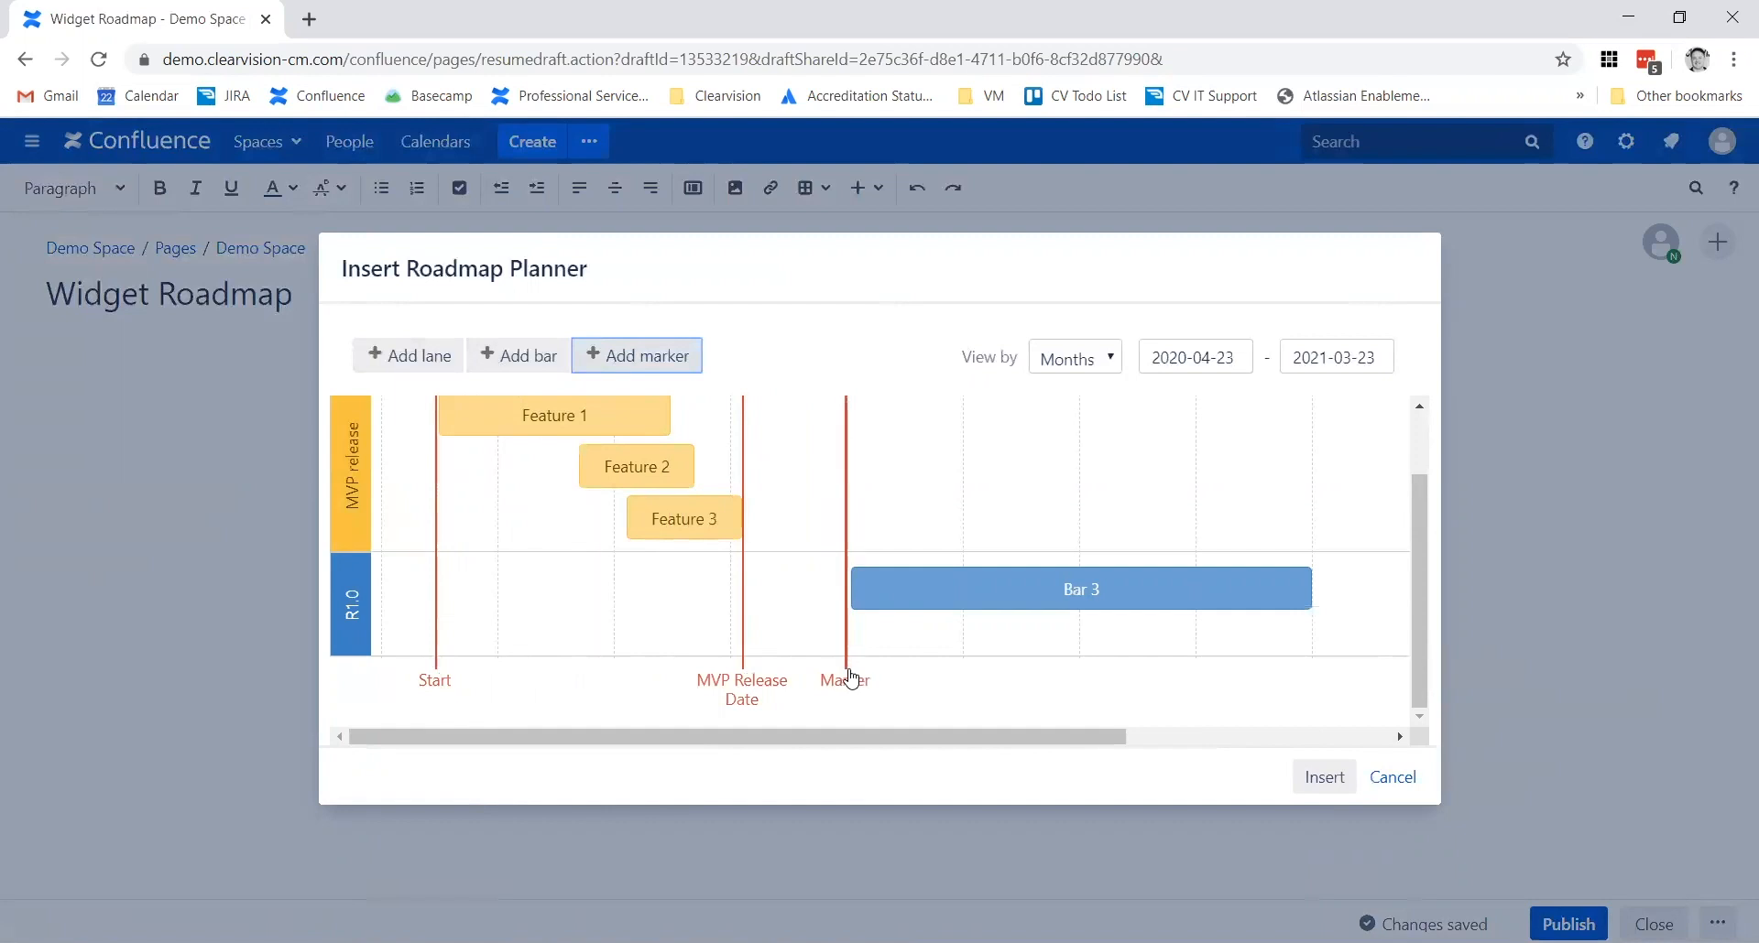
pyautogui.click(845, 683)
pyautogui.click(834, 715)
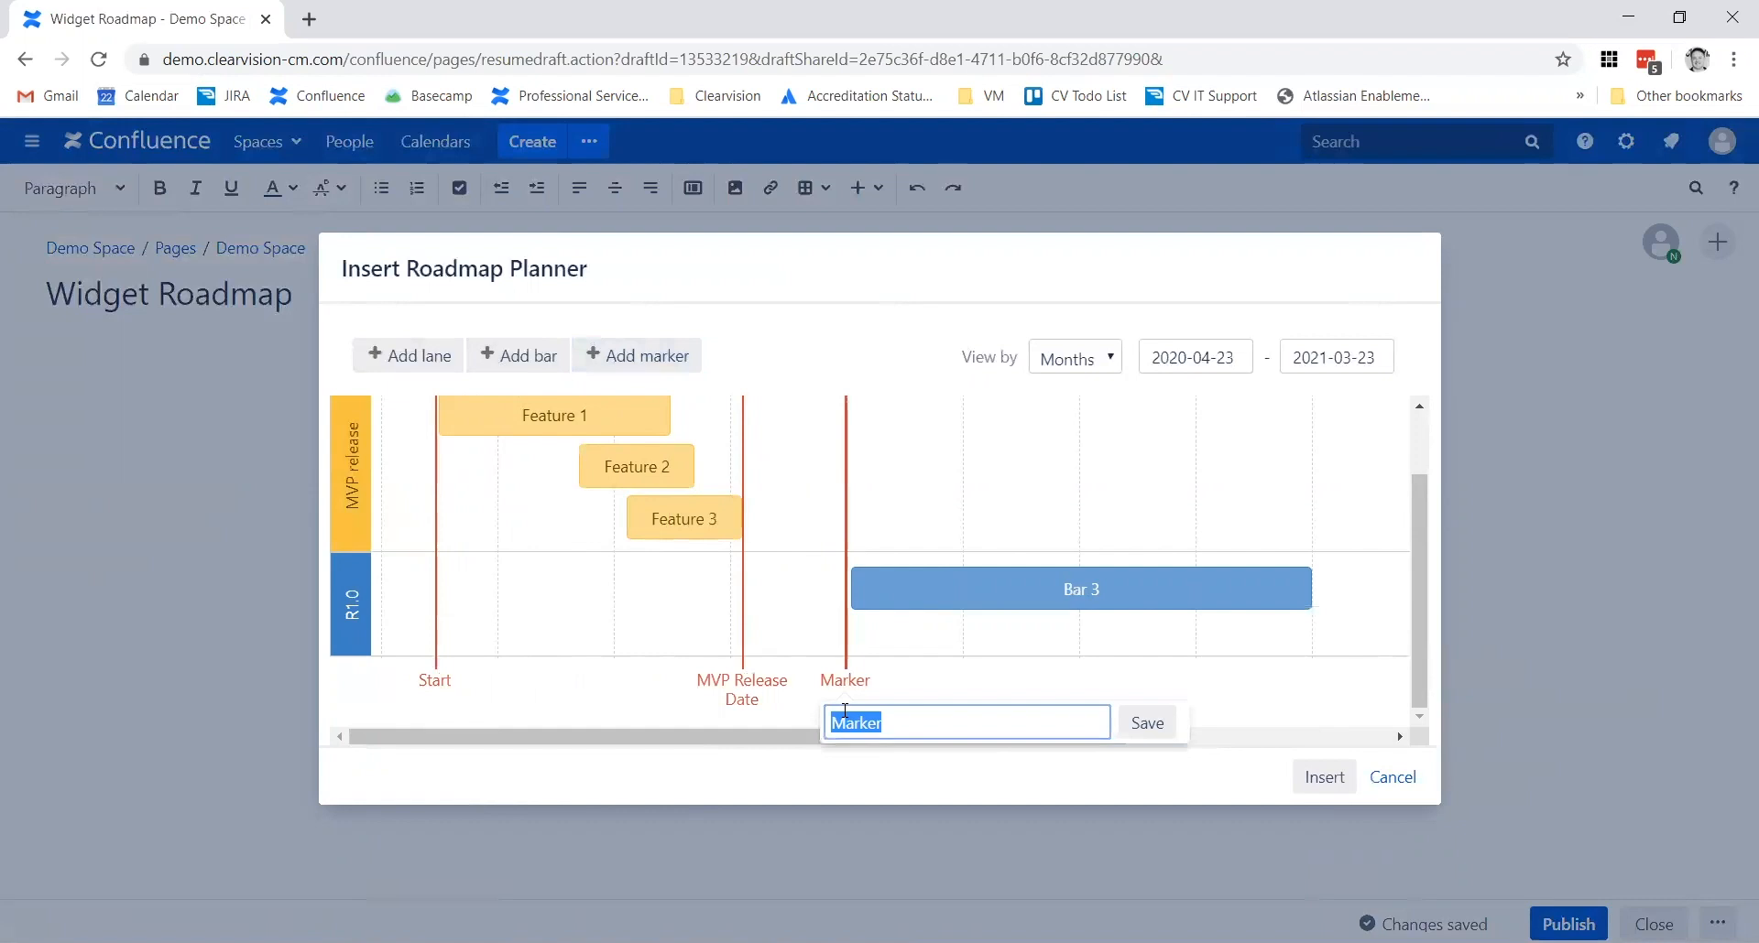
pyautogui.write('Industry Event')
pyautogui.press('Return')
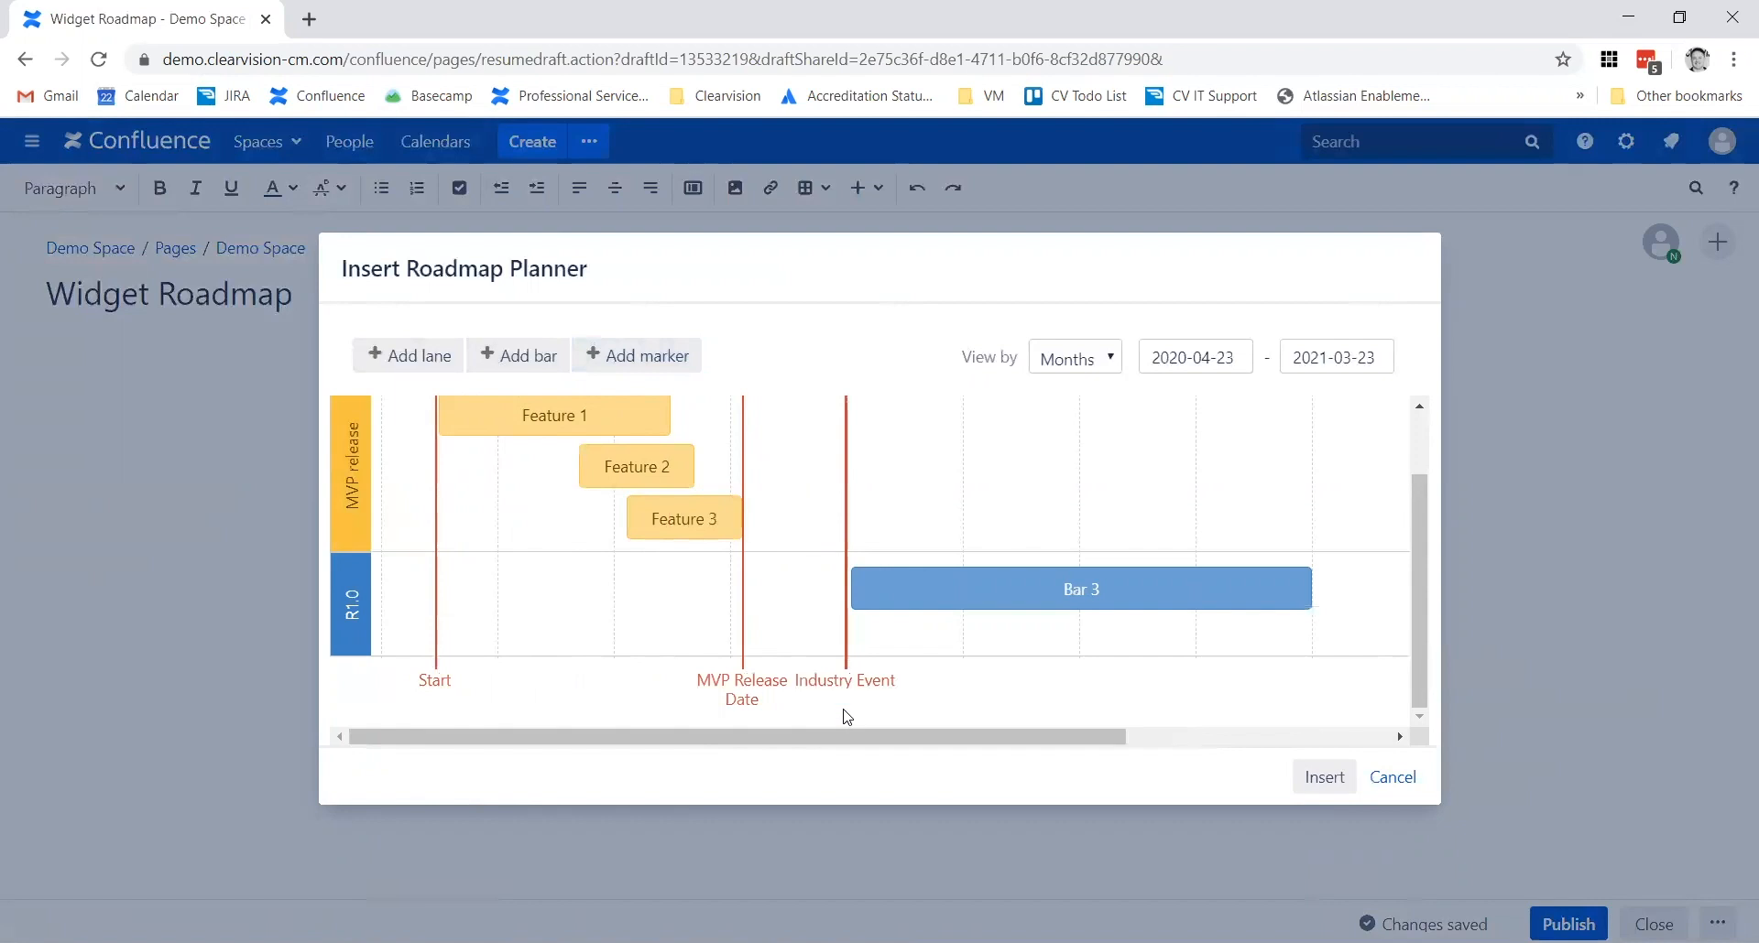
pyautogui.moveTo(852, 509); pyautogui.dragTo(919, 510)
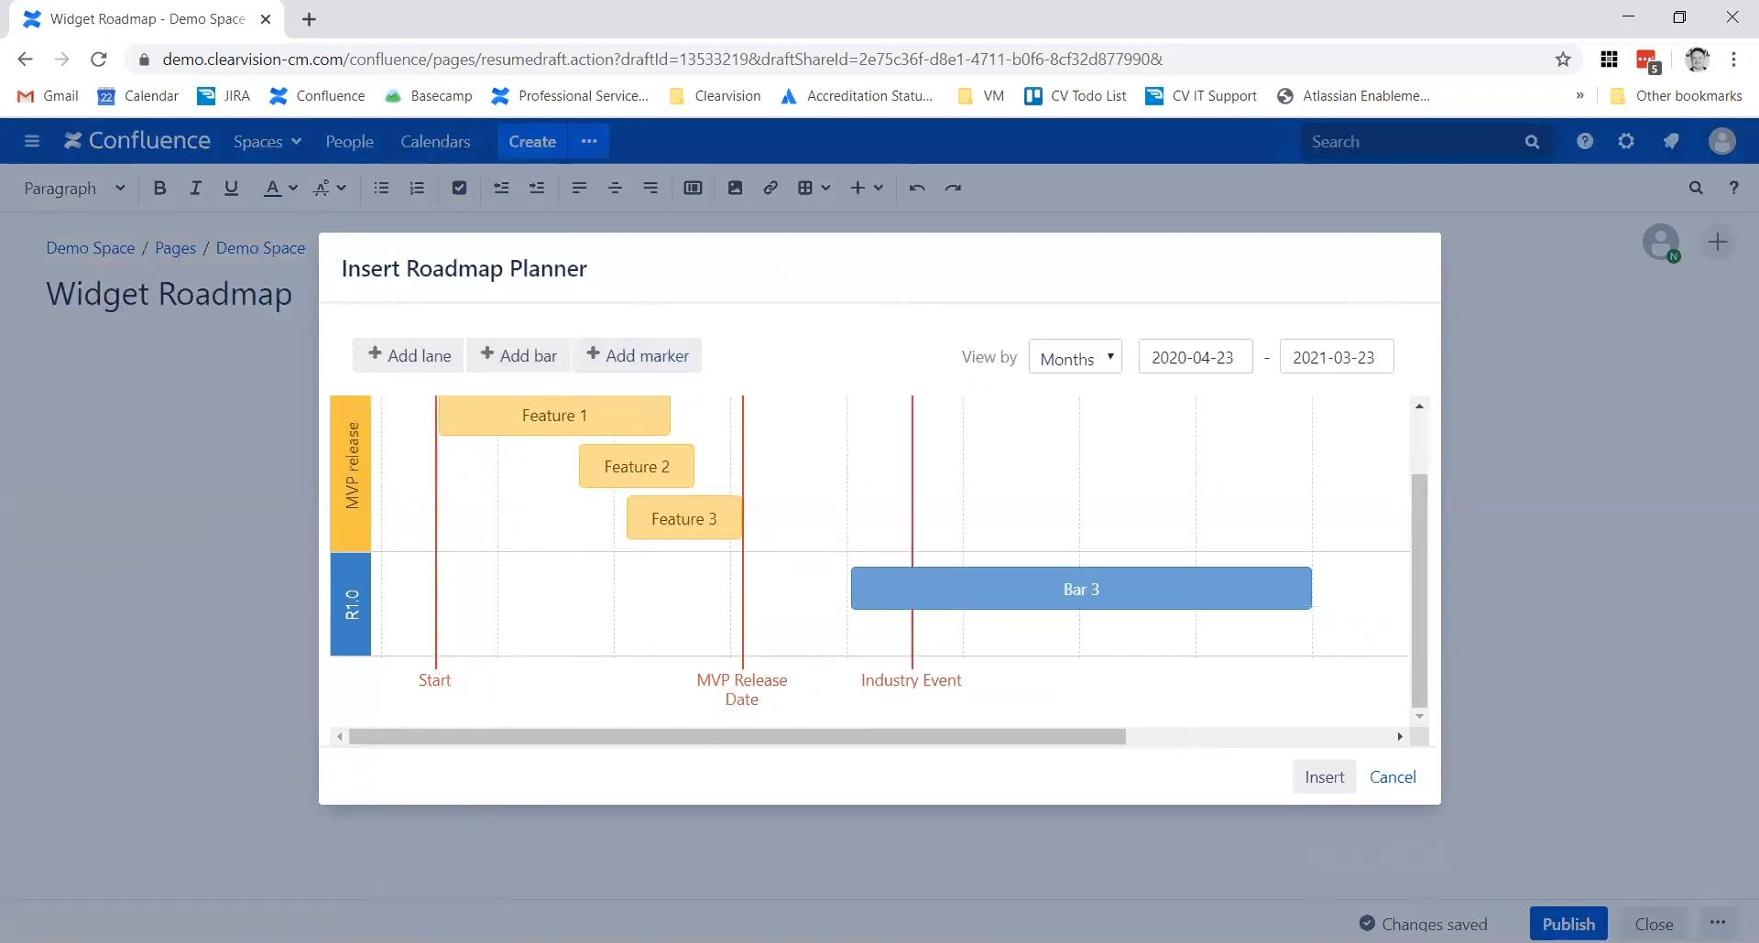
# Step: Start a new blank page in the Demo Space linked to the Feature 1 bar in the MVP release lane
pyautogui.scroll(1, 668, 577)
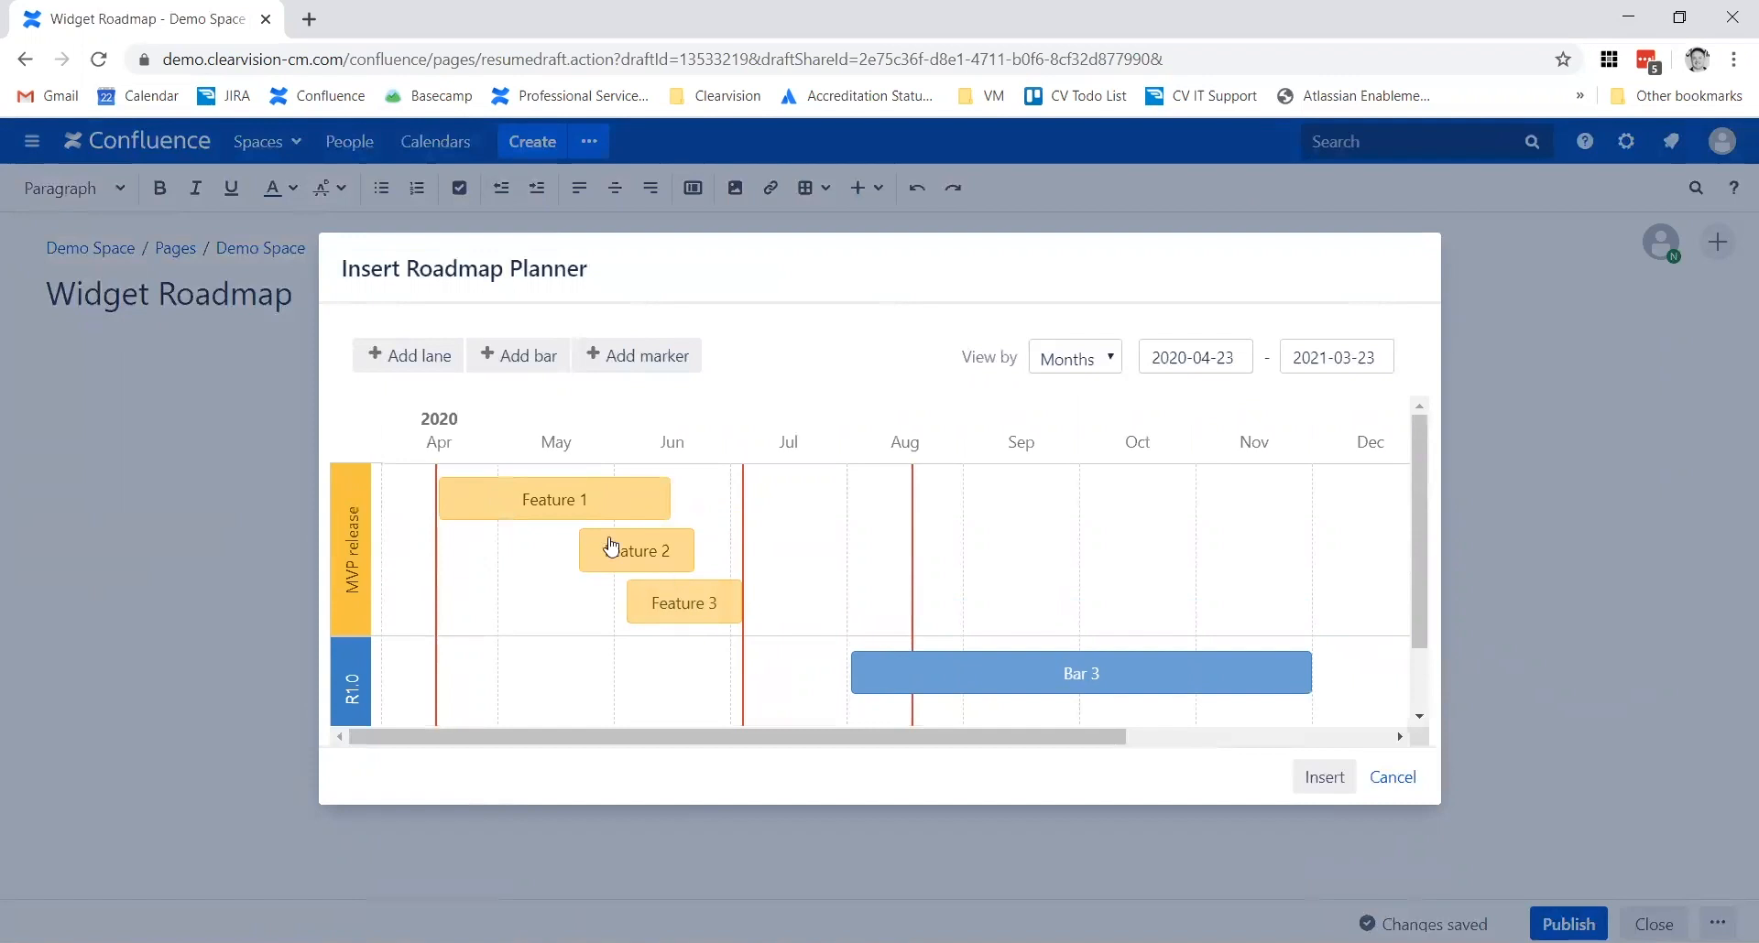
pyautogui.click(587, 505)
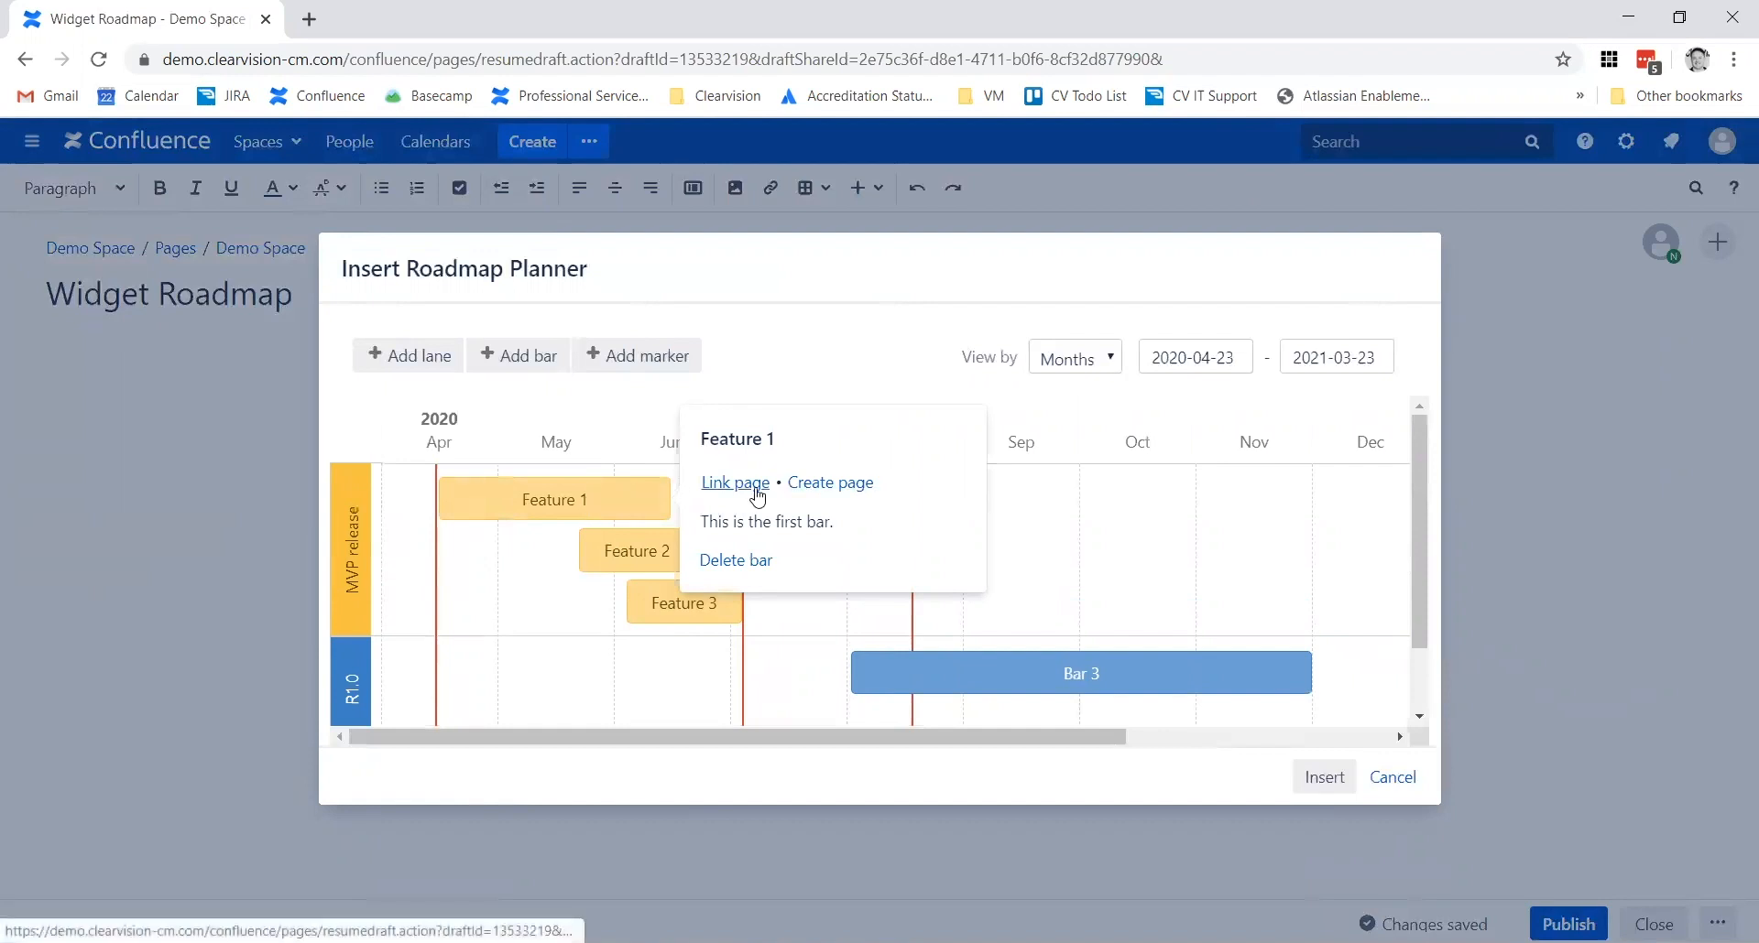
pyautogui.click(818, 495)
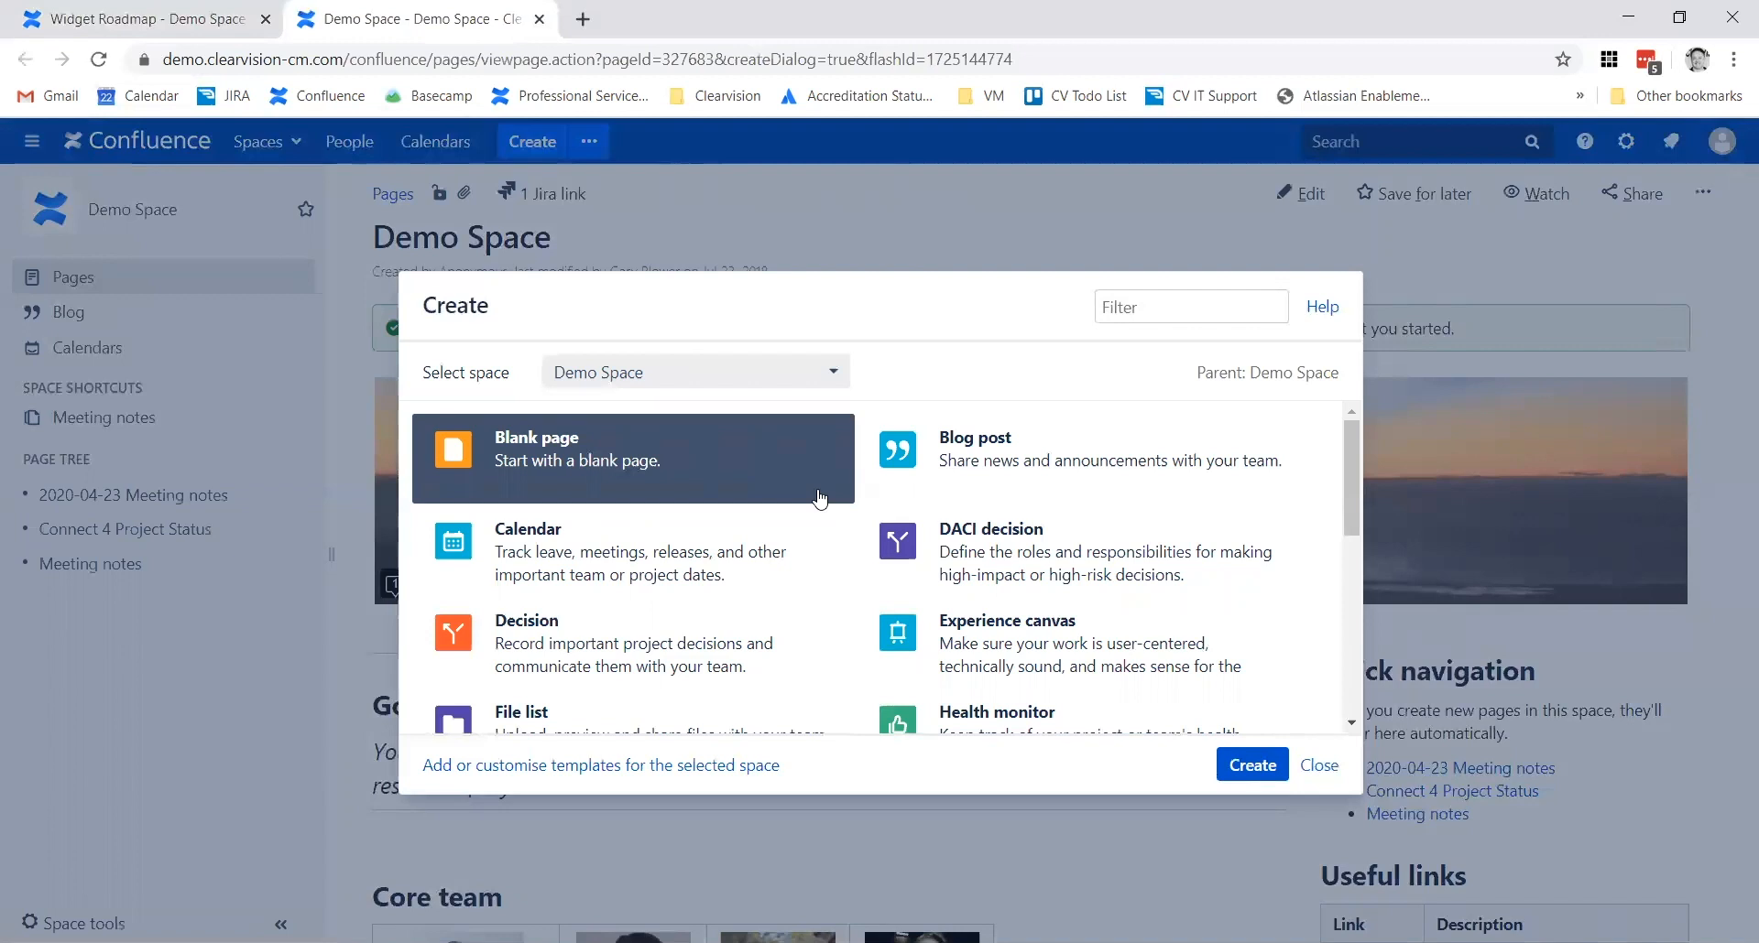
pyautogui.click(1248, 775)
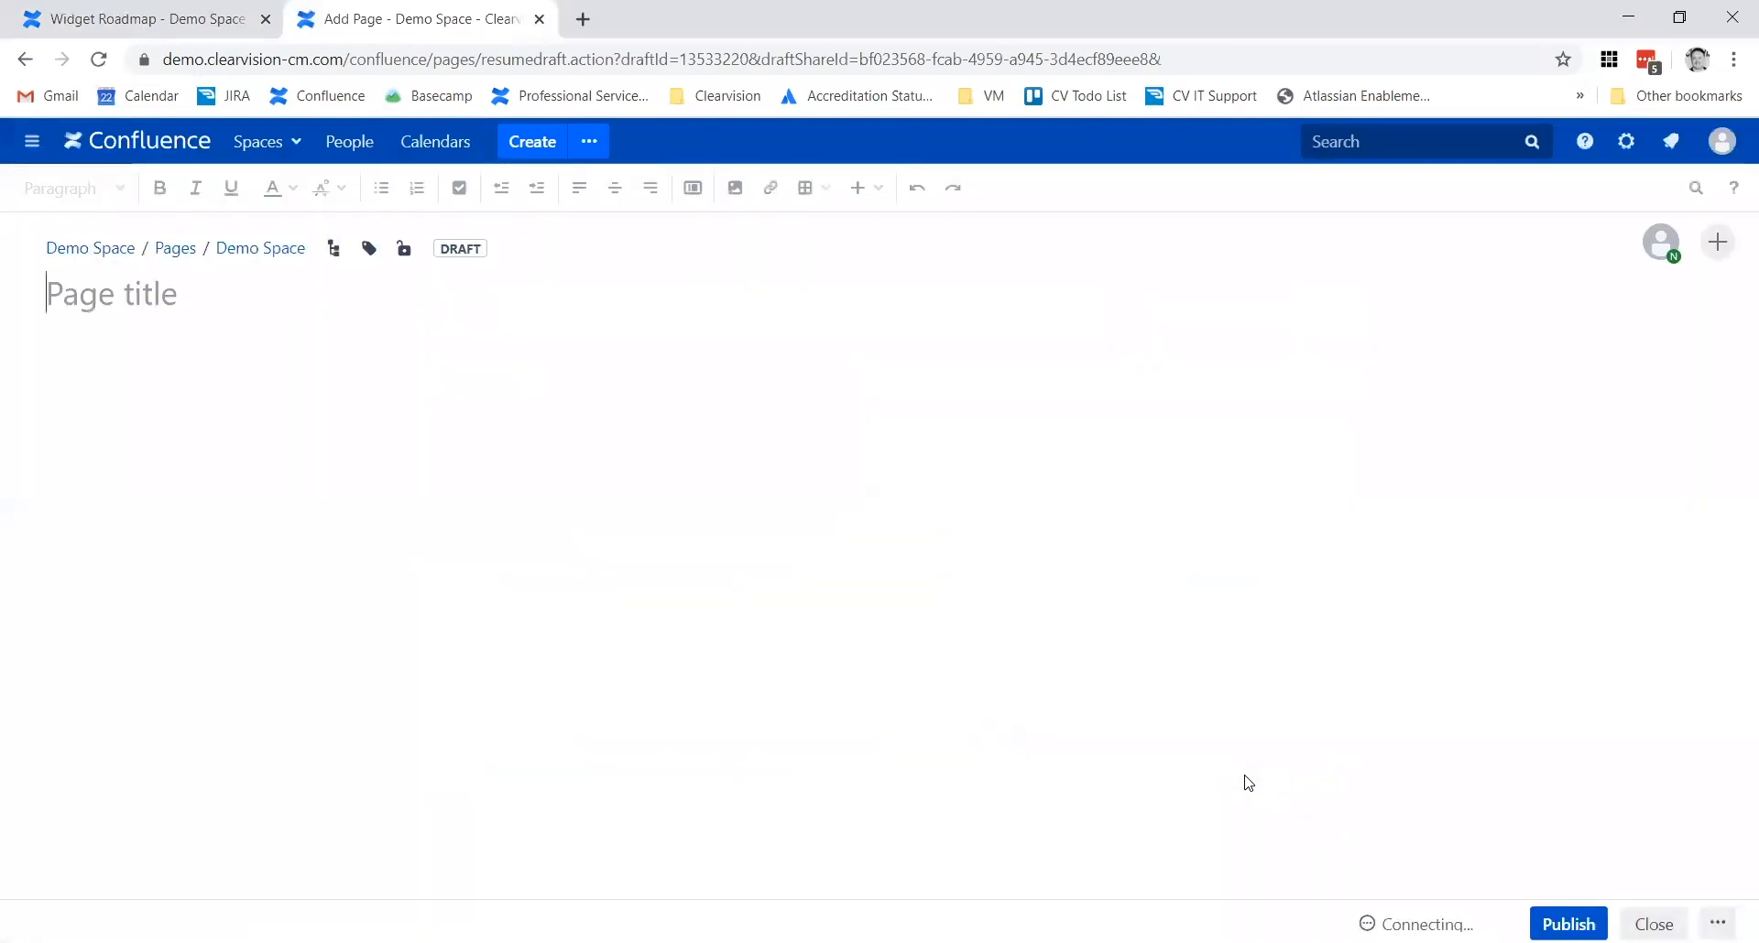
# Step: Title the new page "Linked Page - for a feature." and publish it with an empty body
pyautogui.write('Linked ')
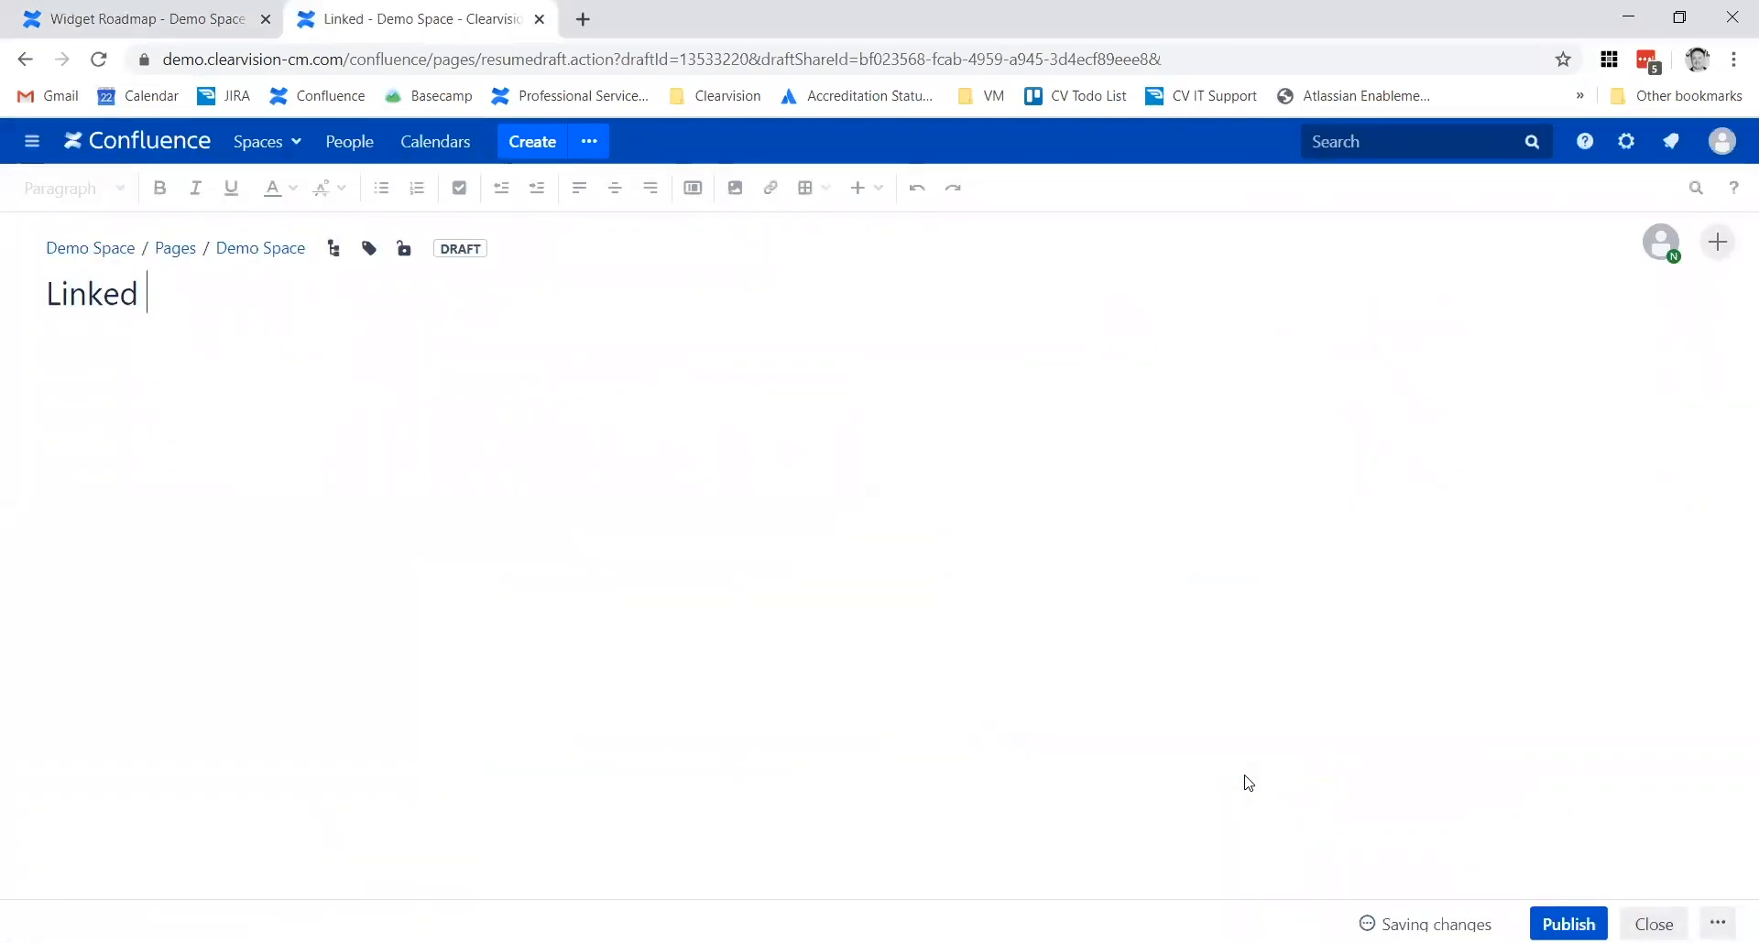
pyautogui.write('Page -')
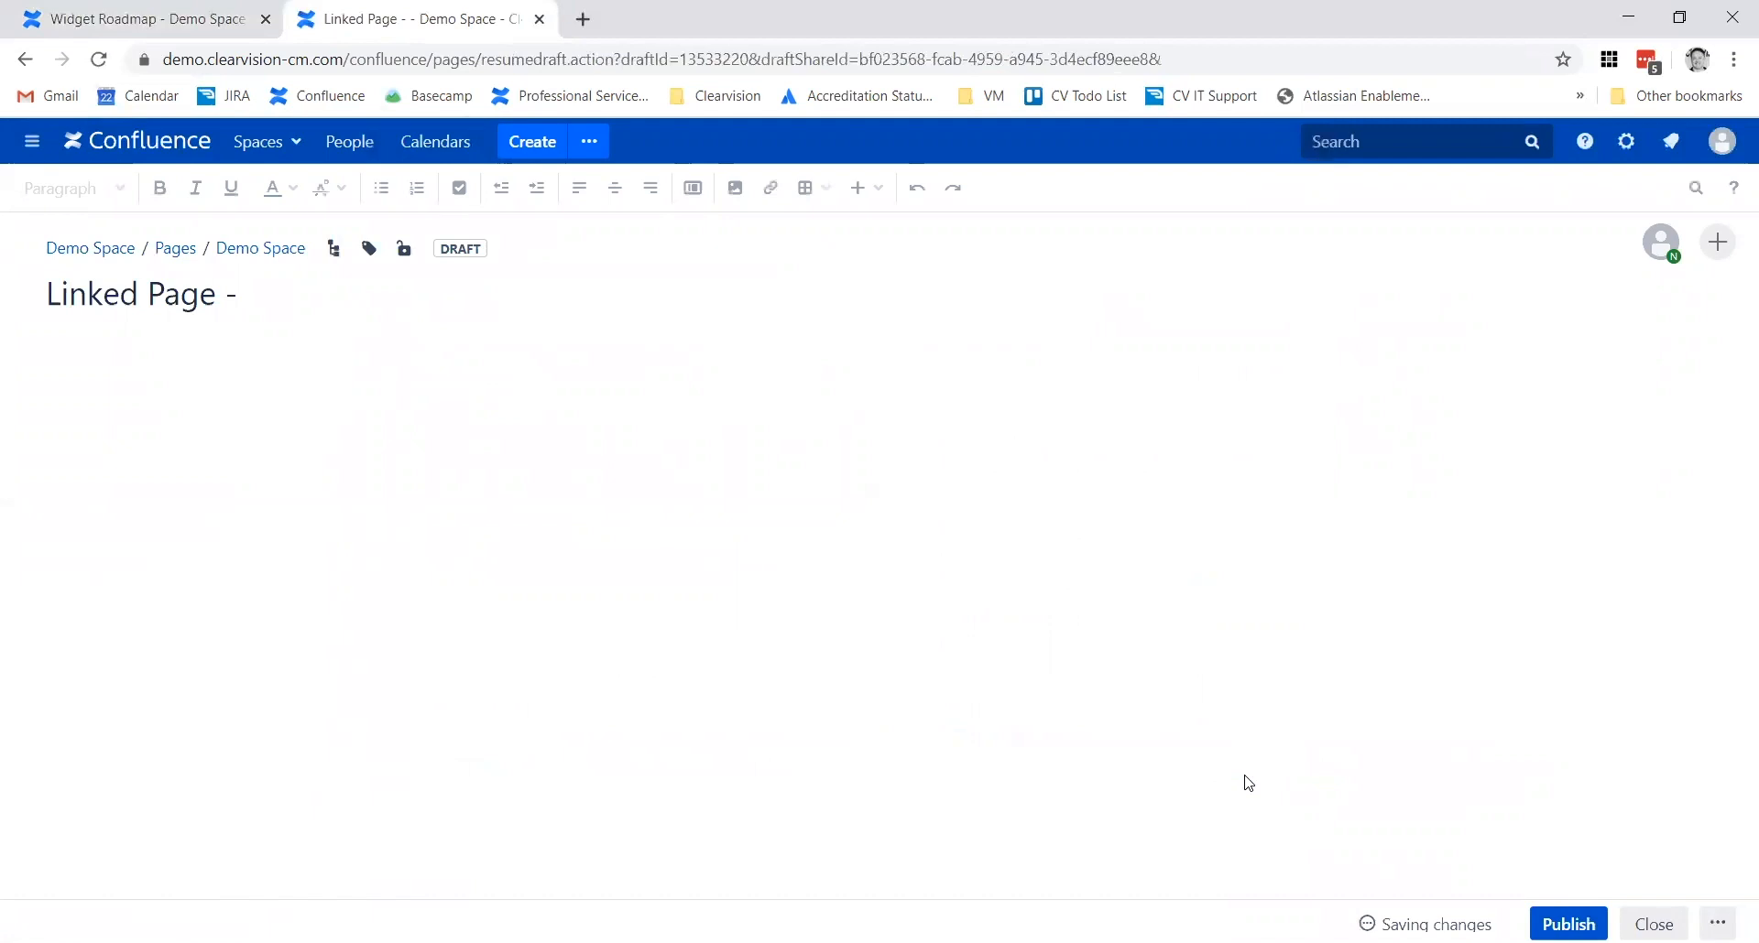
pyautogui.write(' for a feature.')
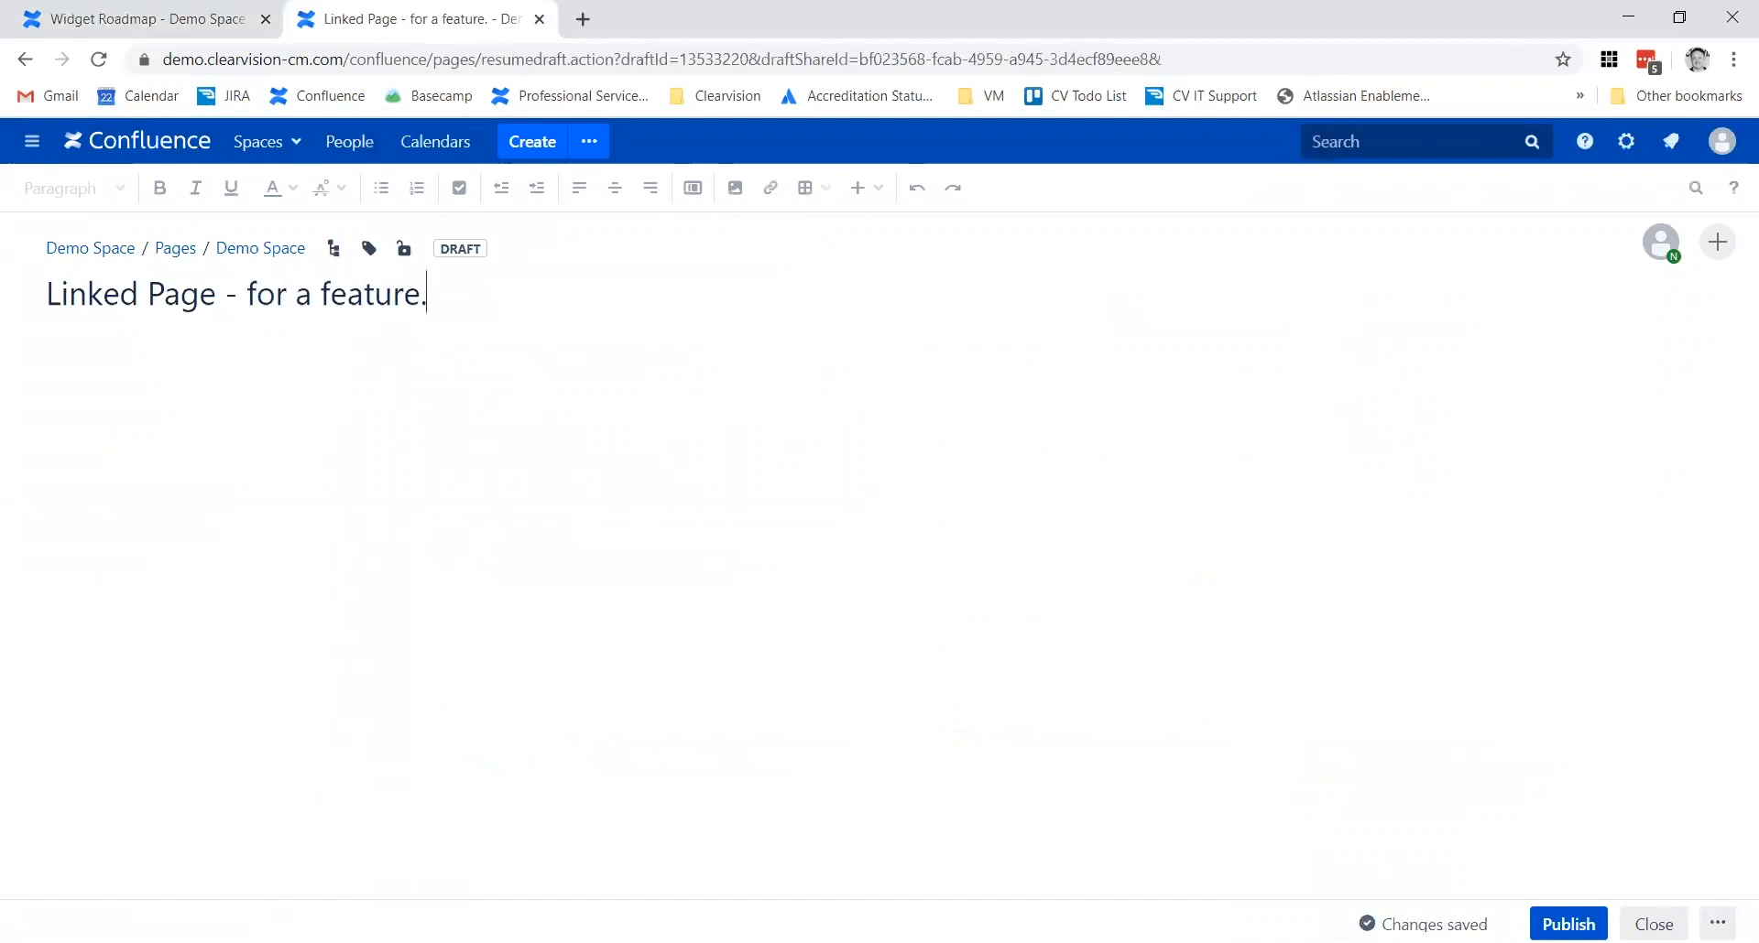
pyautogui.click(184, 339)
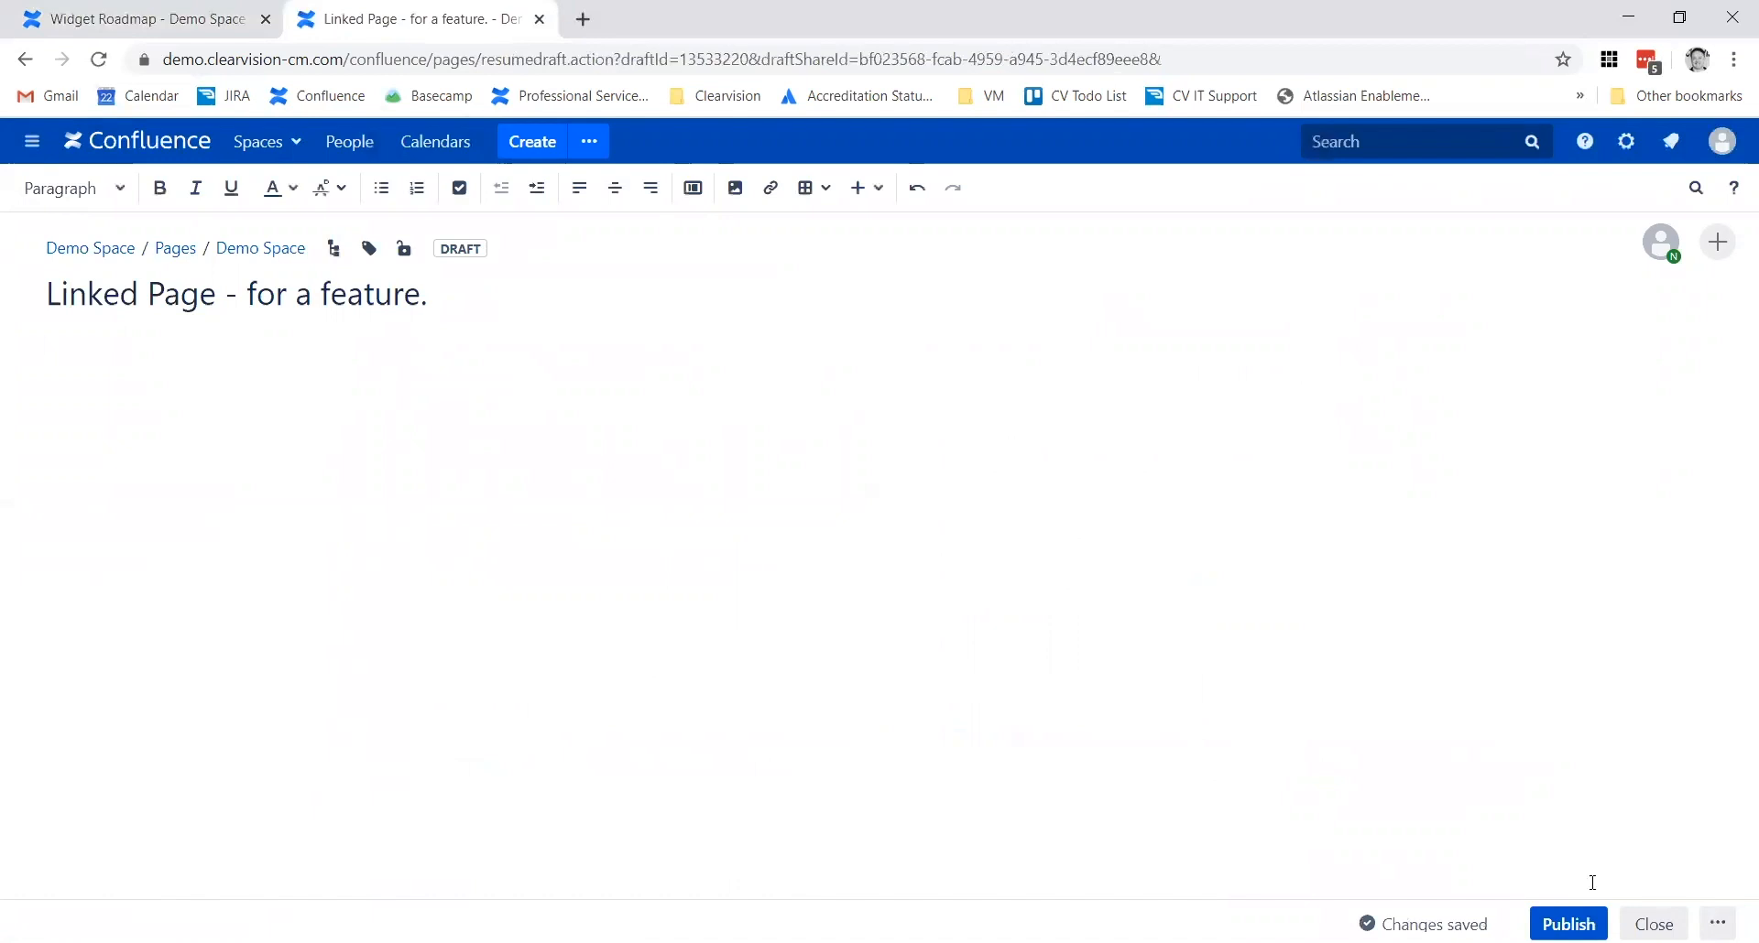
pyautogui.click(1569, 923)
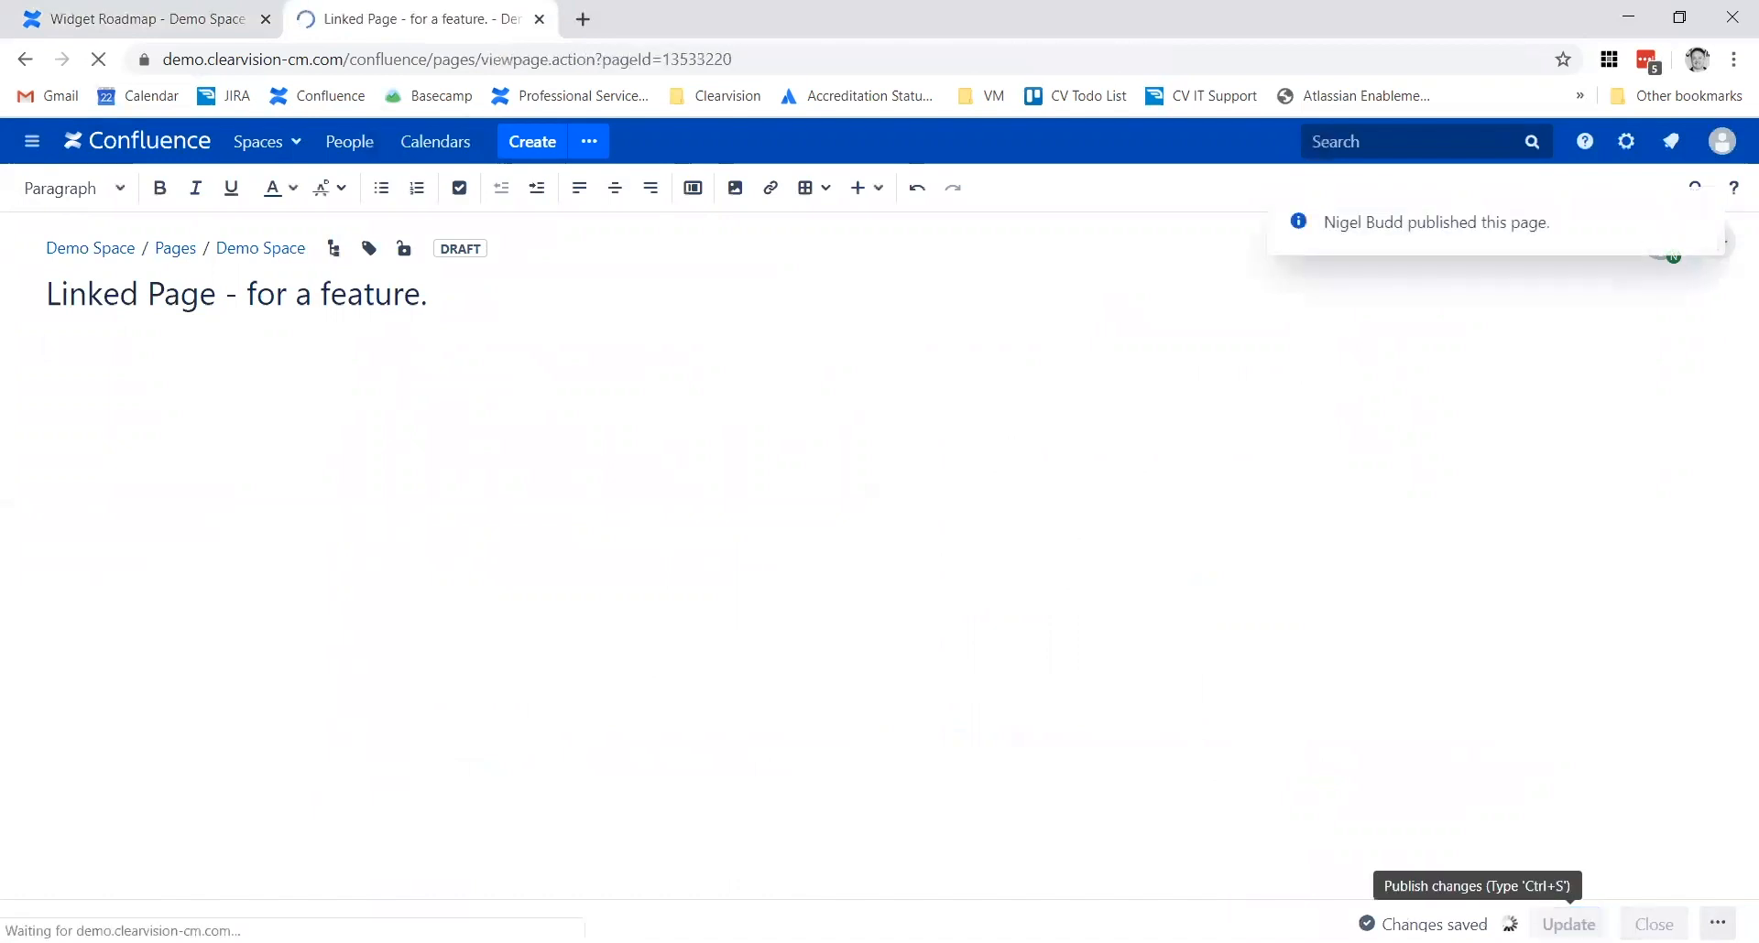
# Step: Return to the Widget Roadmap draft, insert the configured Roadmap Planner into the page and publish the page
pyautogui.click(235, 16)
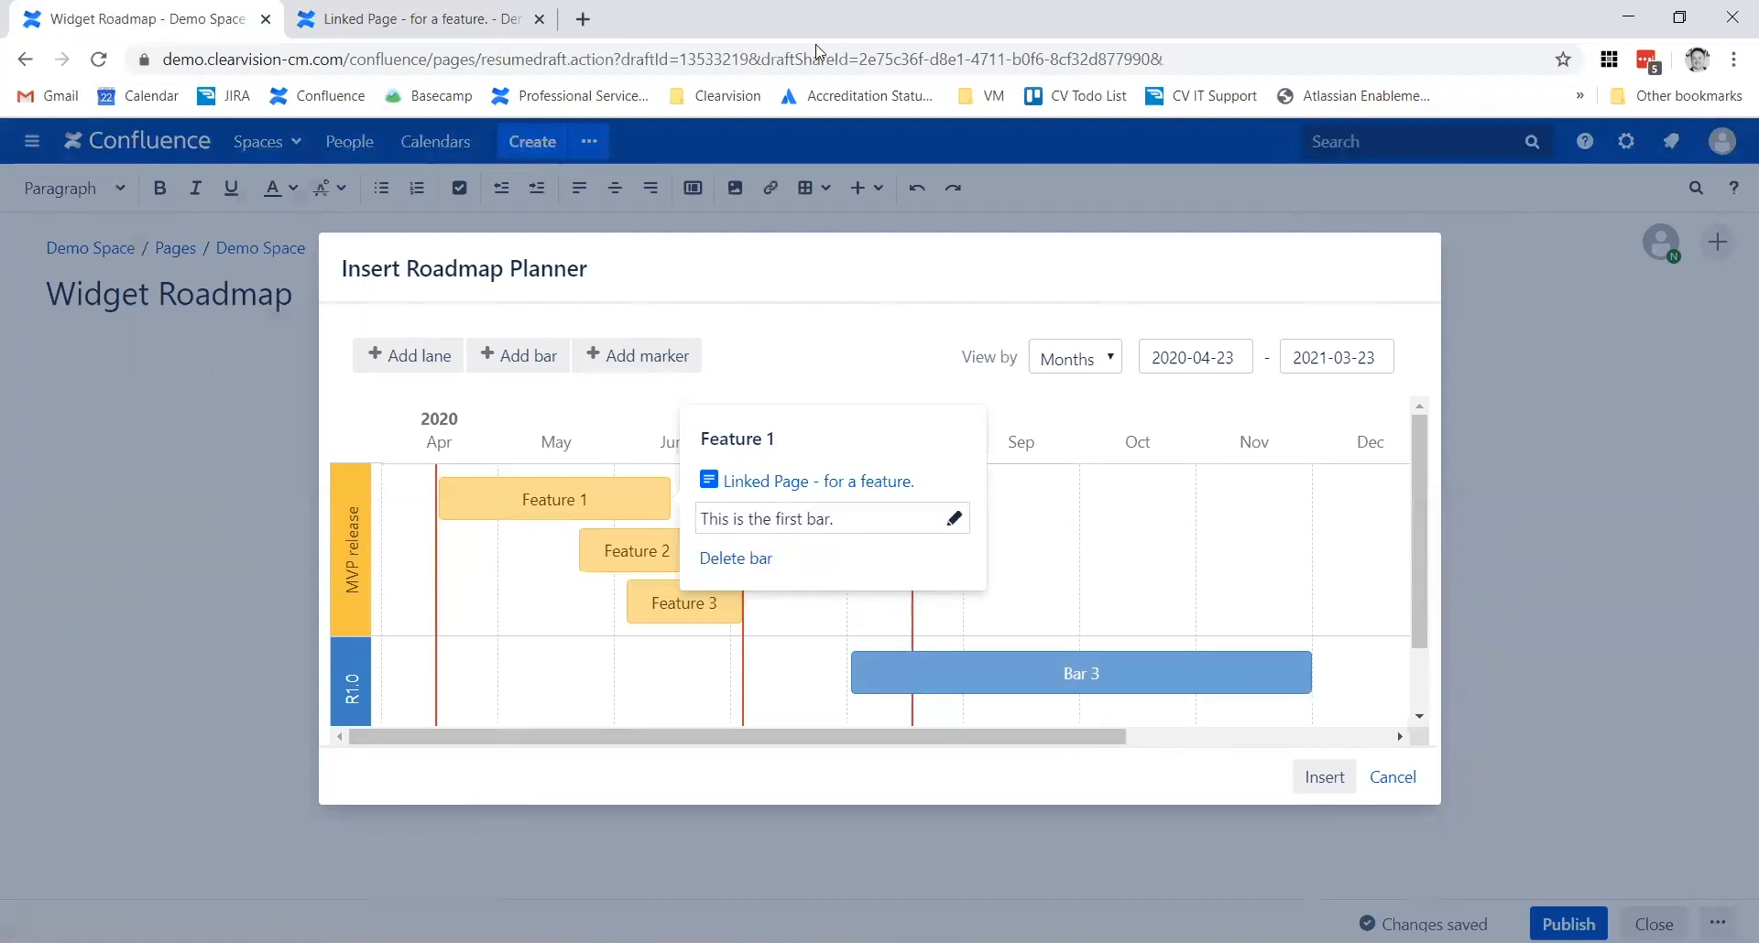
pyautogui.moveTo(1420, 449)
pyautogui.mouseDown()
pyautogui.moveTo(1417, 498)
pyautogui.moveTo(1417, 440)
pyautogui.mouseUp()
pyautogui.click(1324, 777)
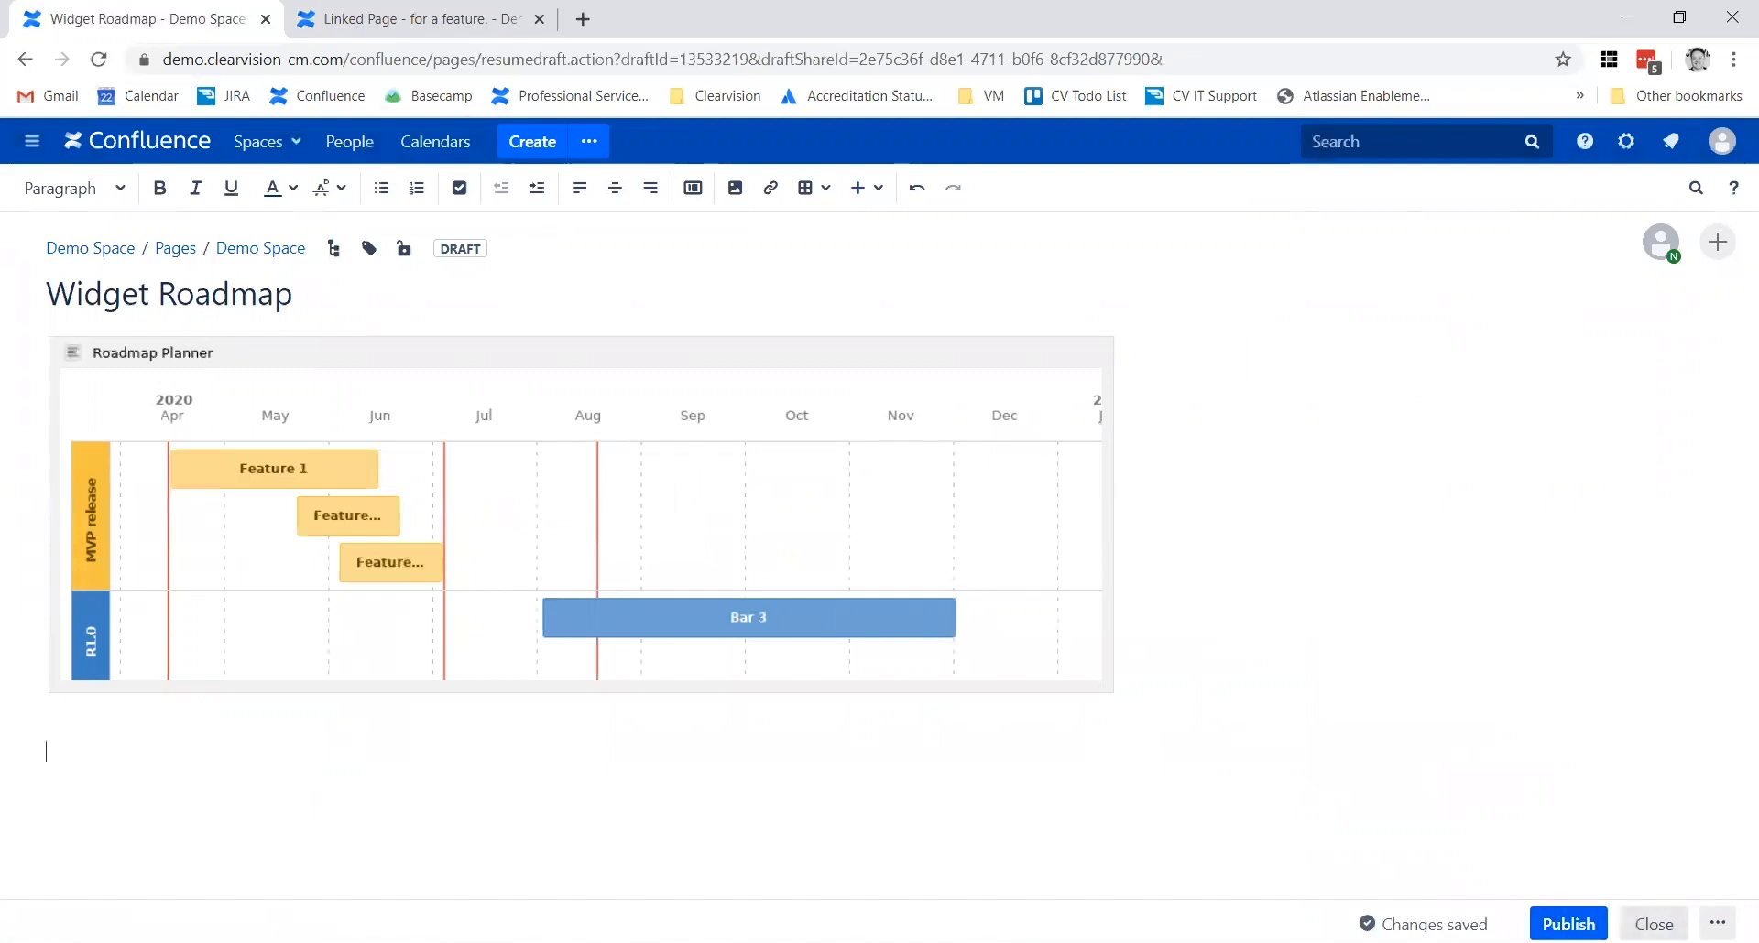
pyautogui.click(1568, 925)
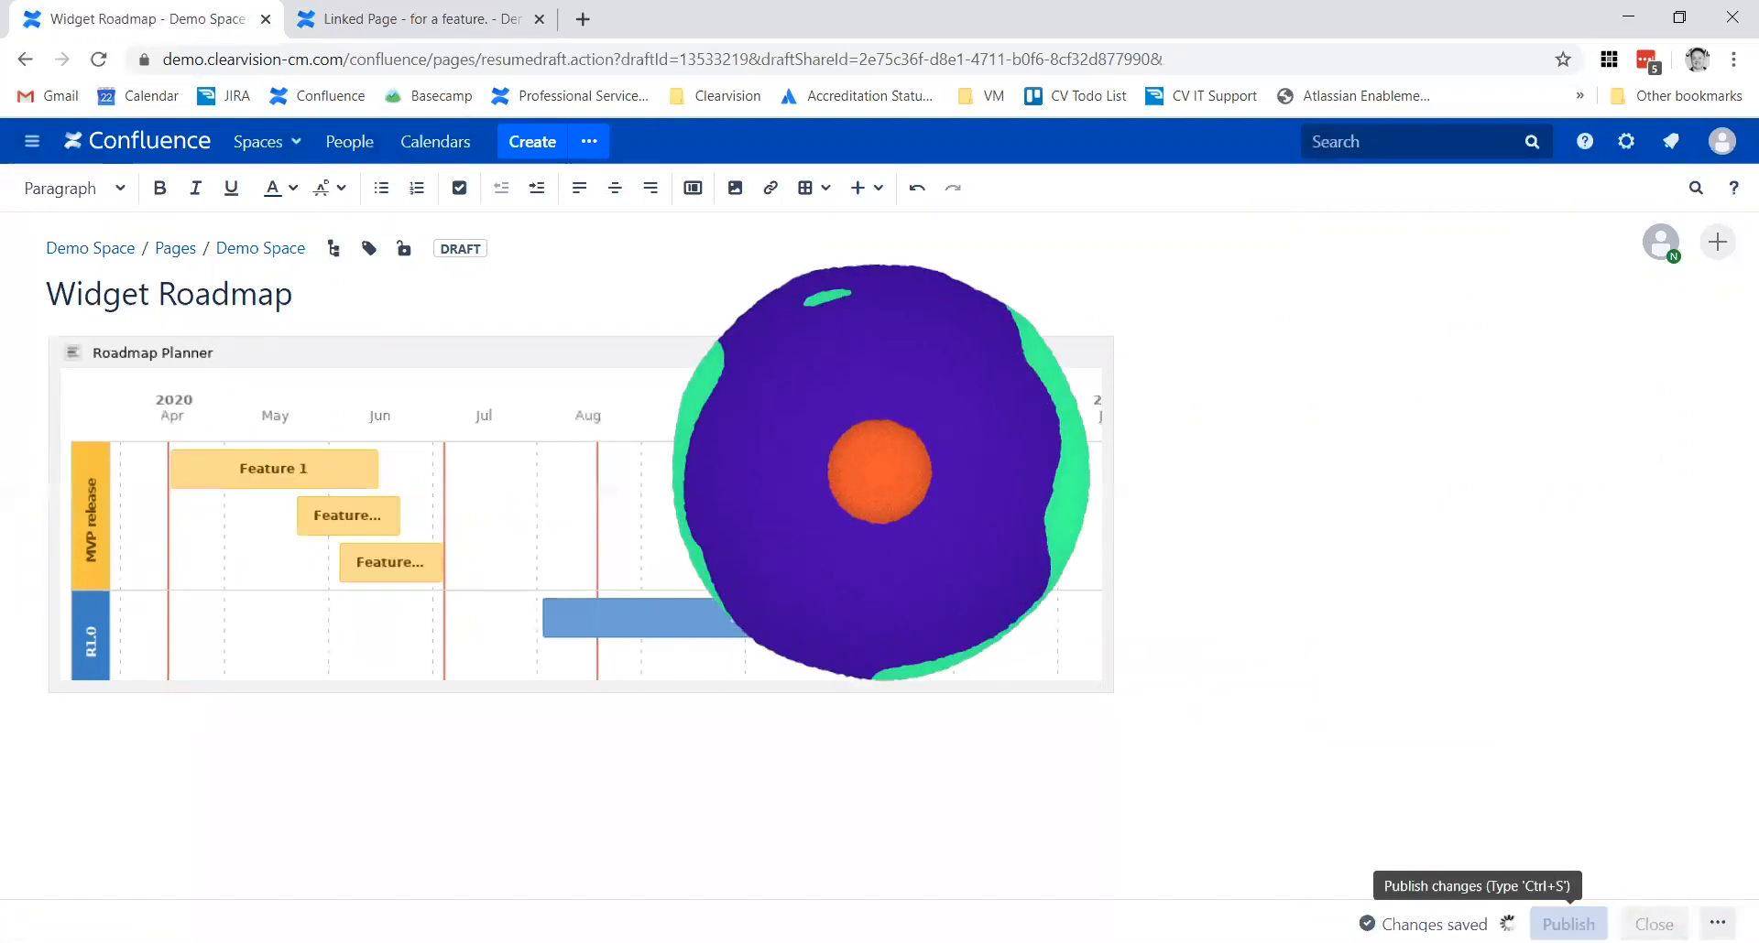